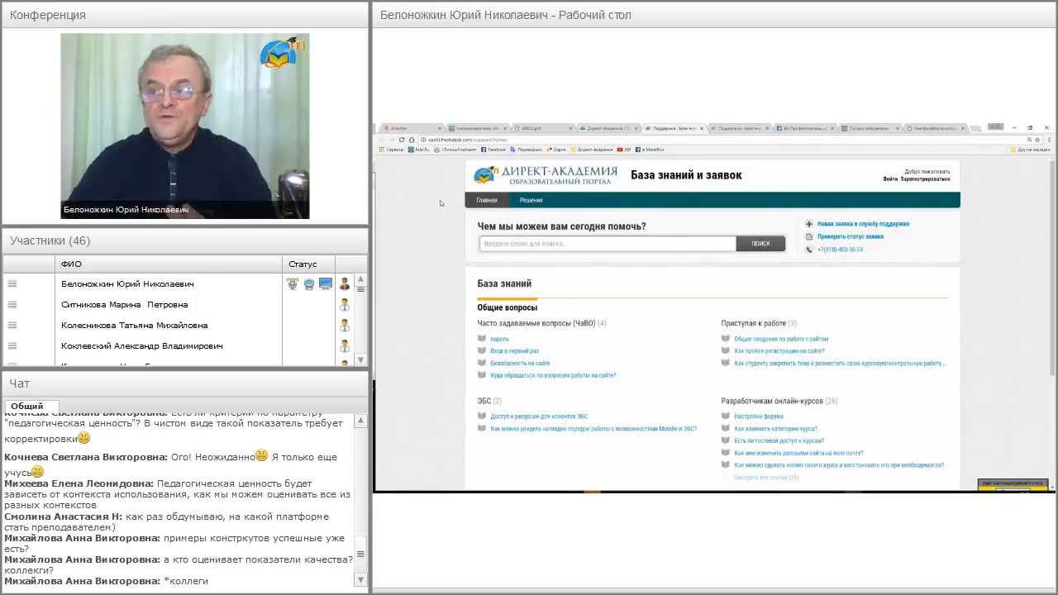
Step: Search the knowledge base for "пароль" and look through the suggested articles
left_click(510, 244)
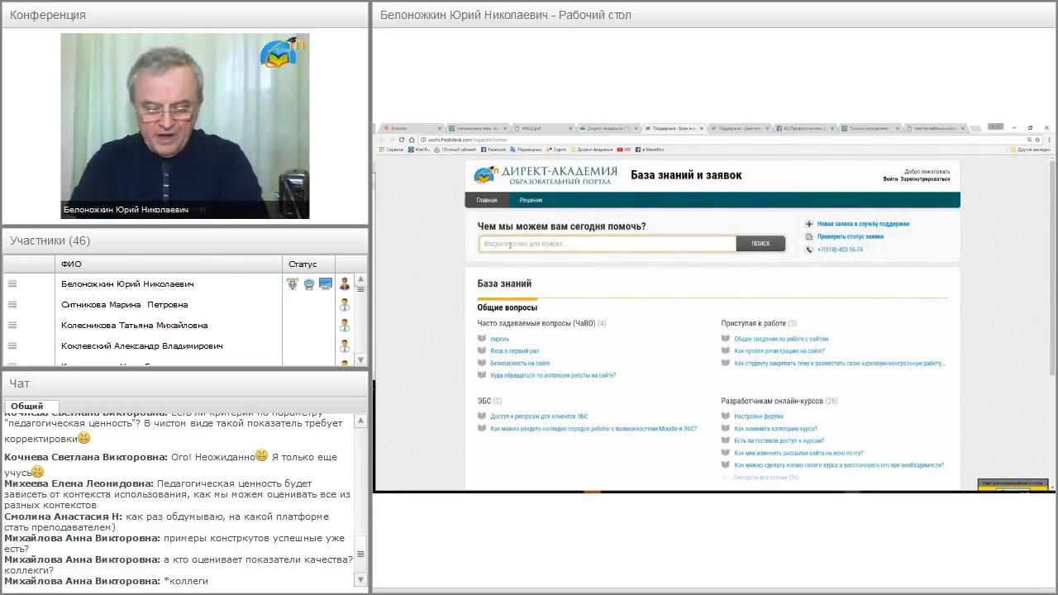
type("пароль")
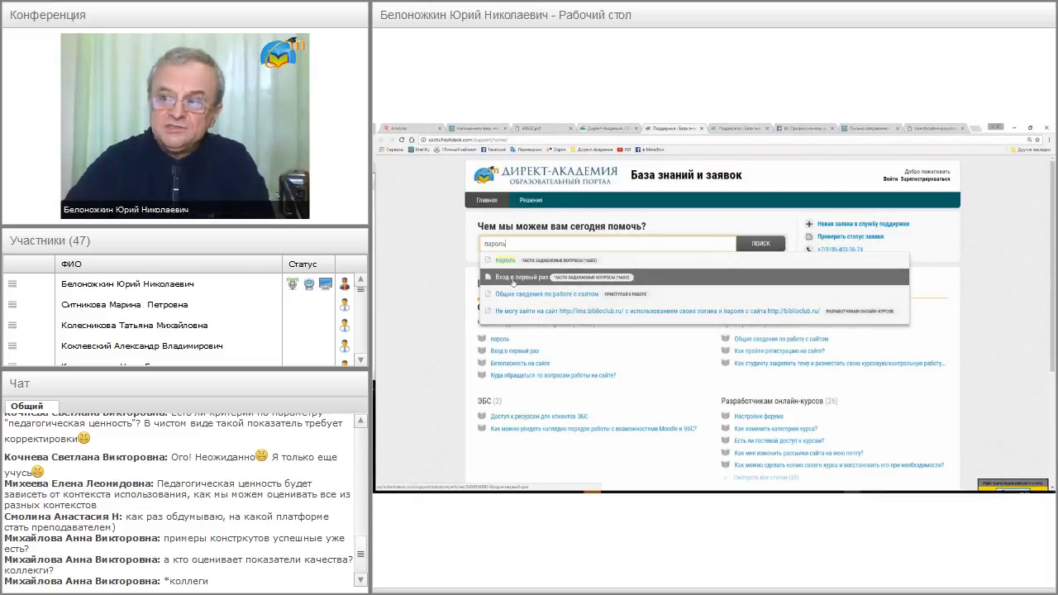
key("Escape")
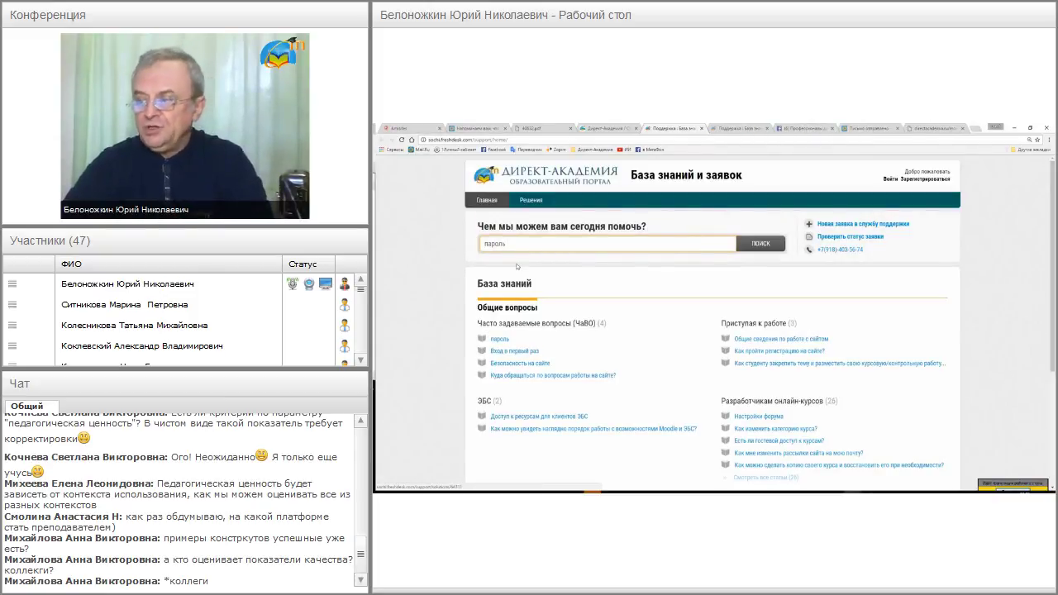
Step: Open the article "Есть ли гостевой доступ к курсам?" in the online course developers section and read it through
scroll(739, 355, "down", 1)
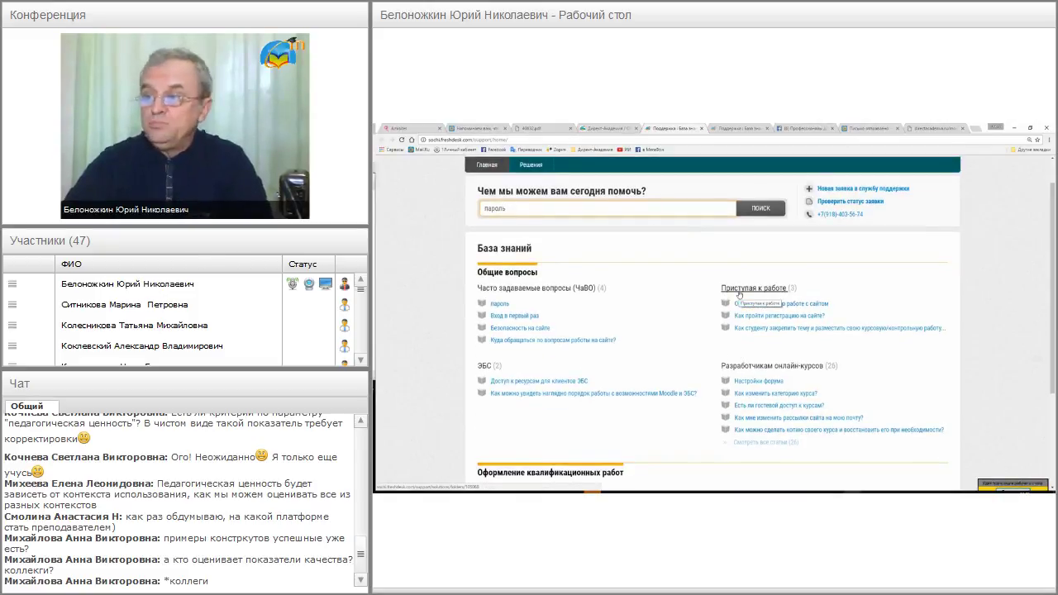
scroll(739, 294, "up", 1)
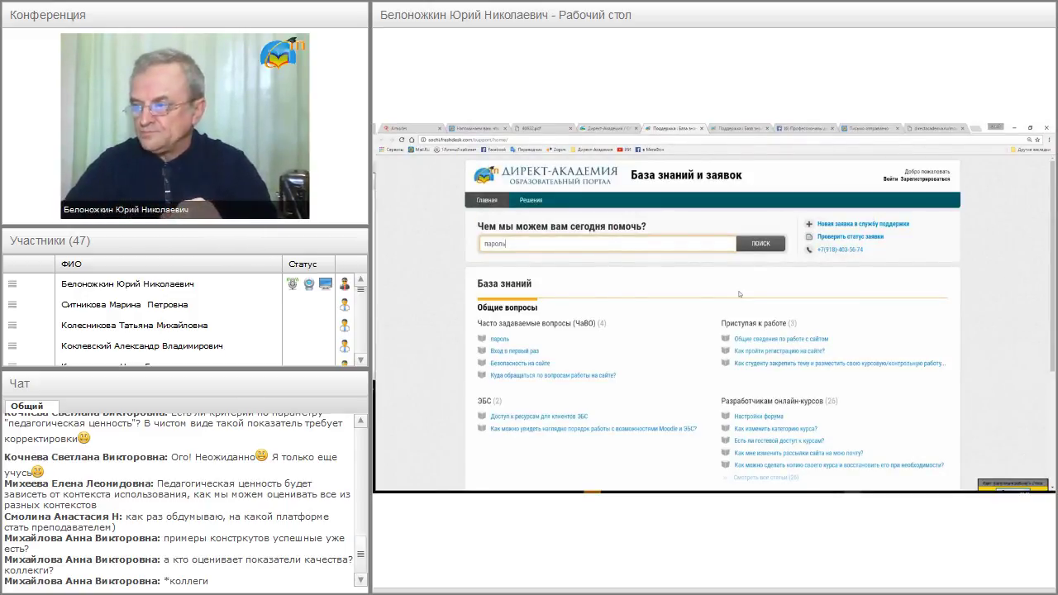
scroll(739, 294, "down", 2)
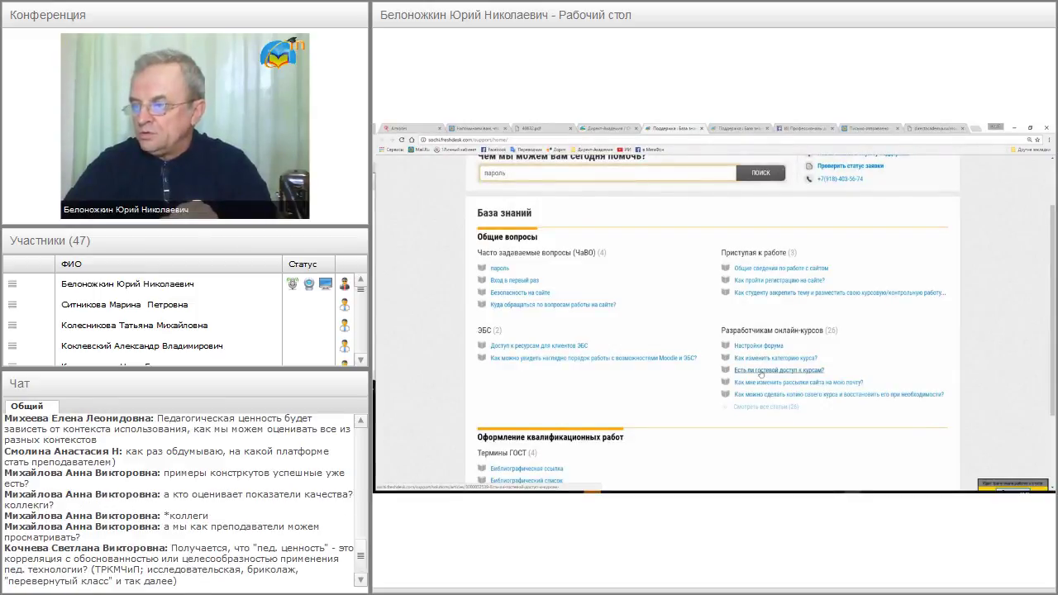
left_click(761, 372)
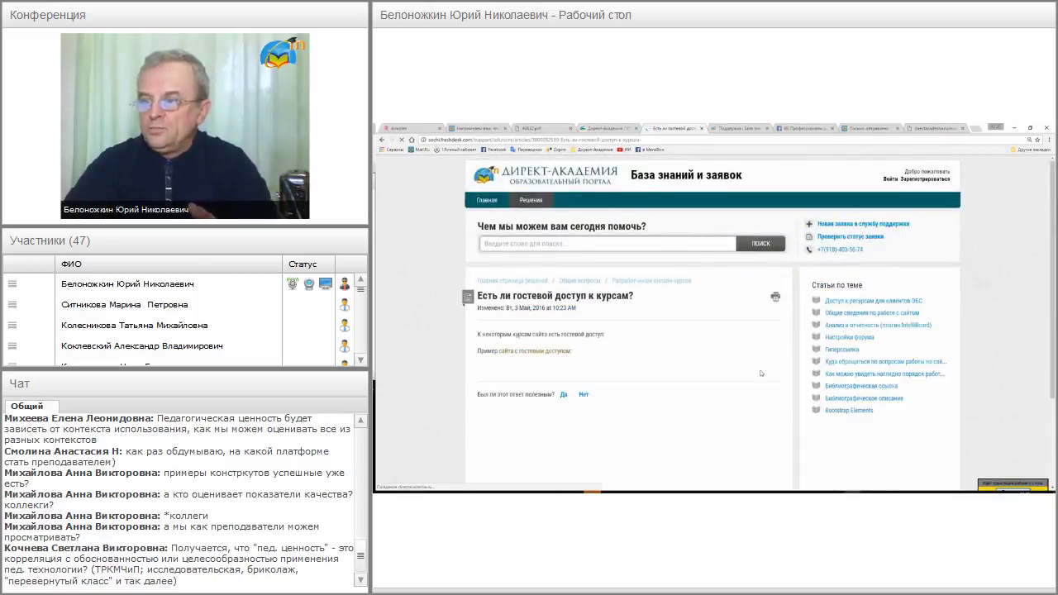
scroll(739, 374, "down", 2)
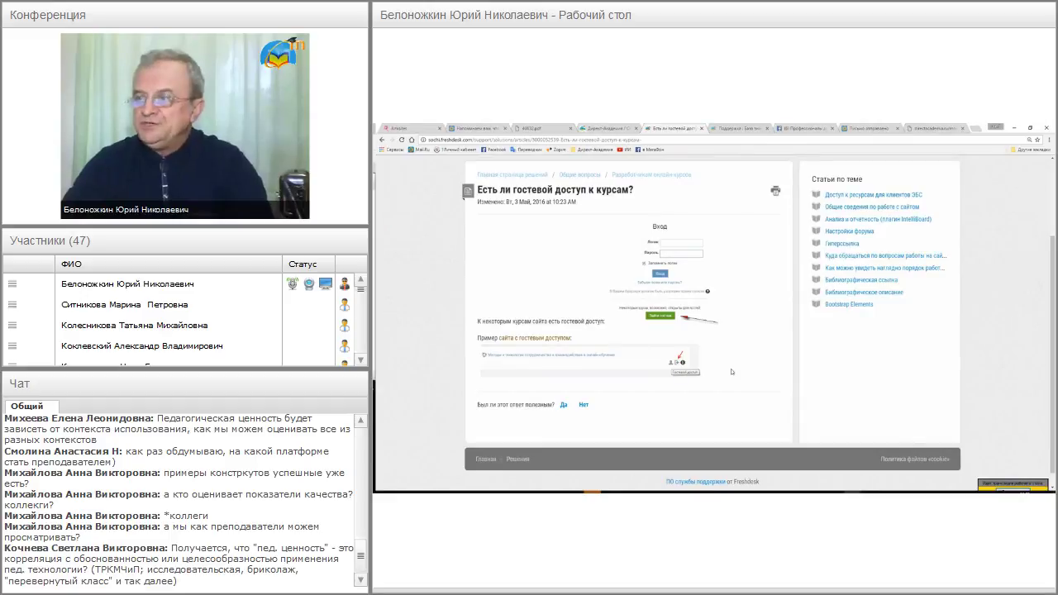
scroll(731, 372, "up", 2)
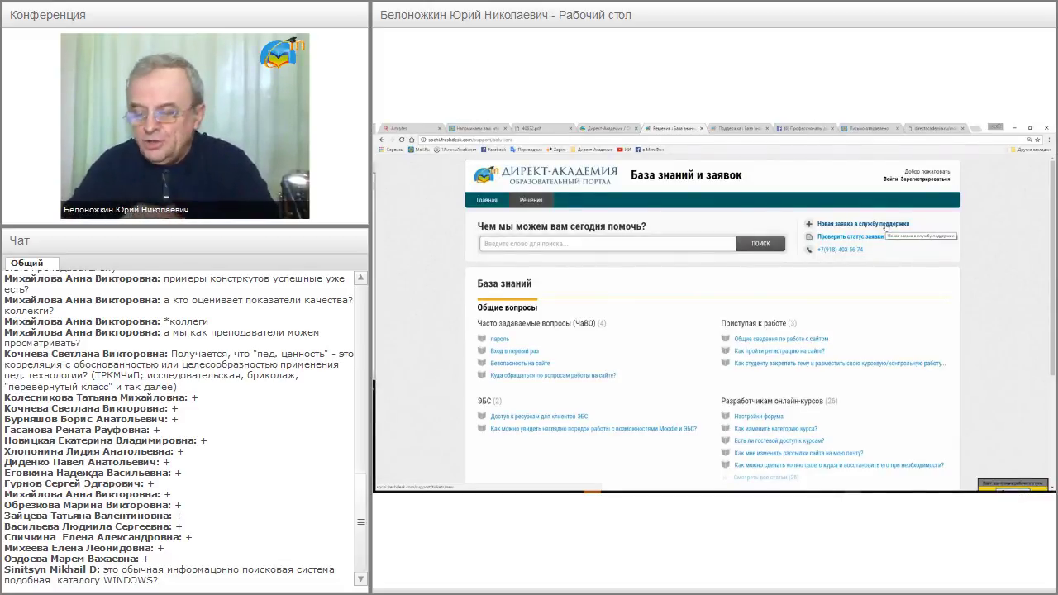
Step: Start a new support request and fill in the requester's e-mail address from the saved suggestion
left_click(886, 227)
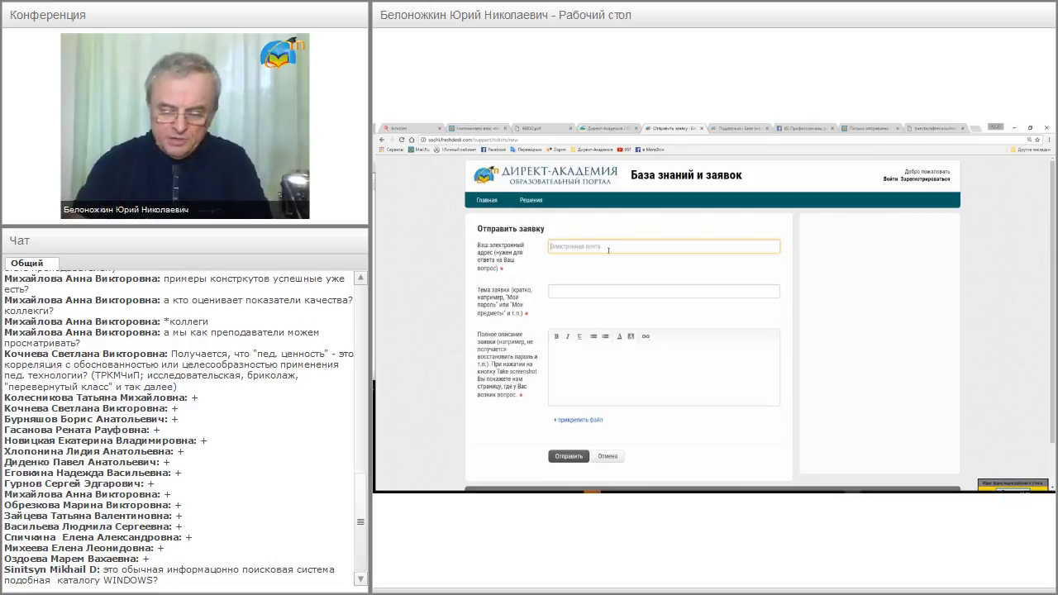
type("ju")
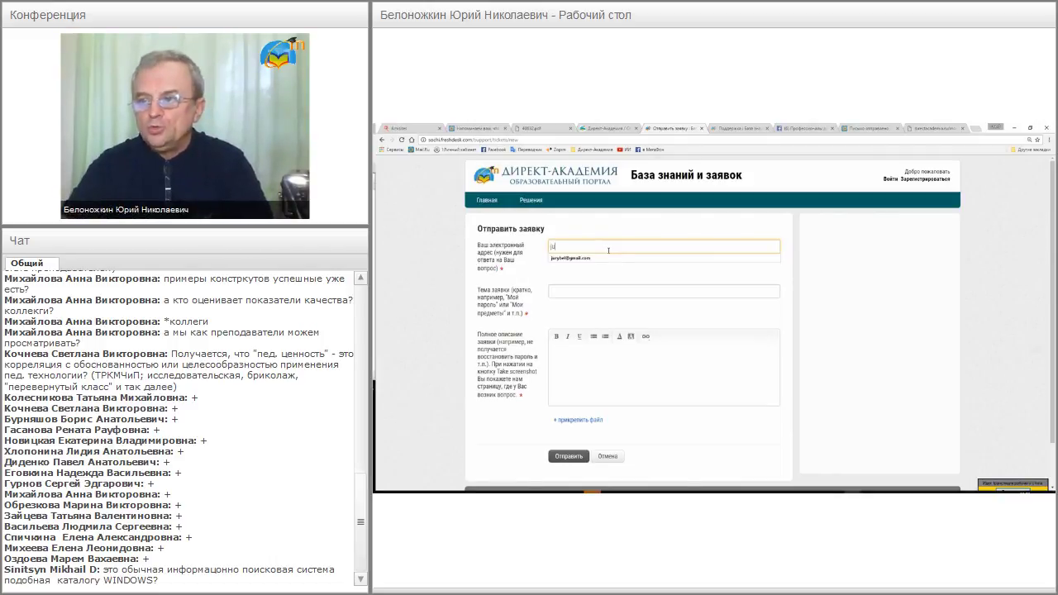
key("Down")
key("Return")
key("Tab")
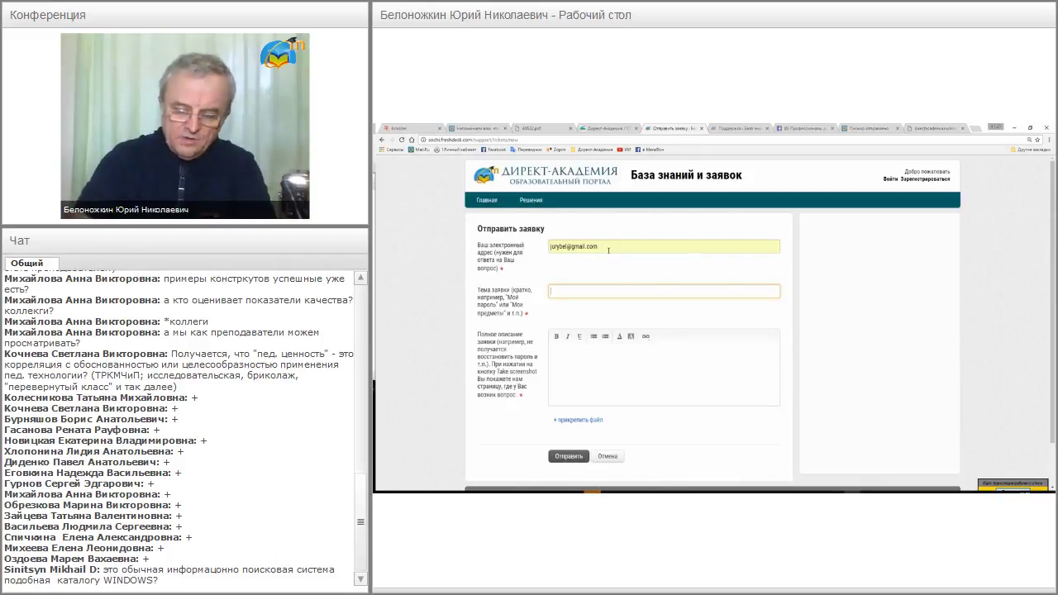
type("Yt v")
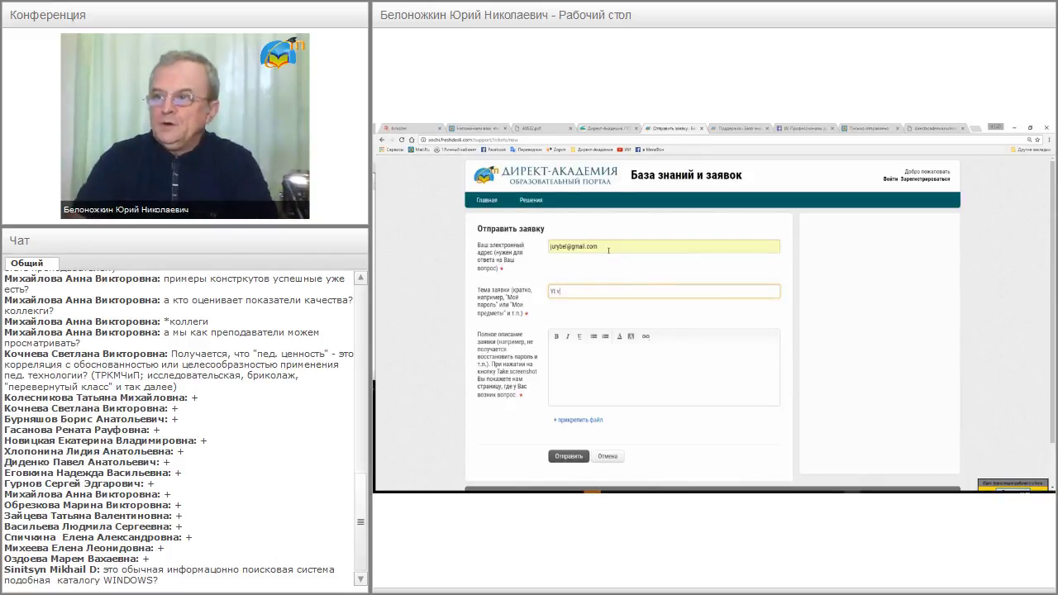
type("jue")
key("BackSpace")
key("BackSpace")
key("BackSpace")
key("BackSpace")
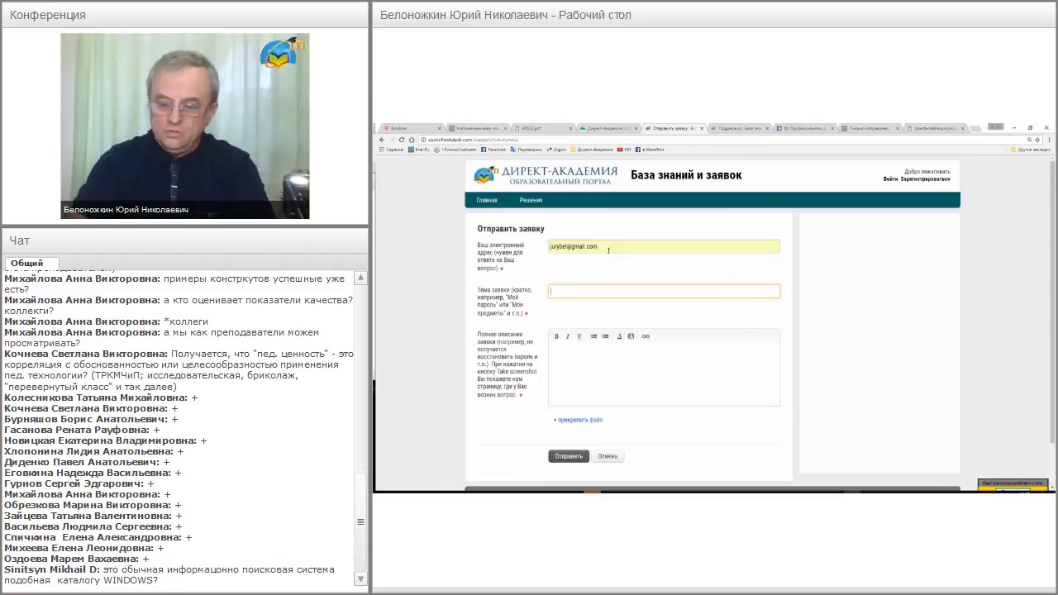
Step: Set the subject of the support request to "Не могу найти материал"
type("Не мро")
key("BackSpace")
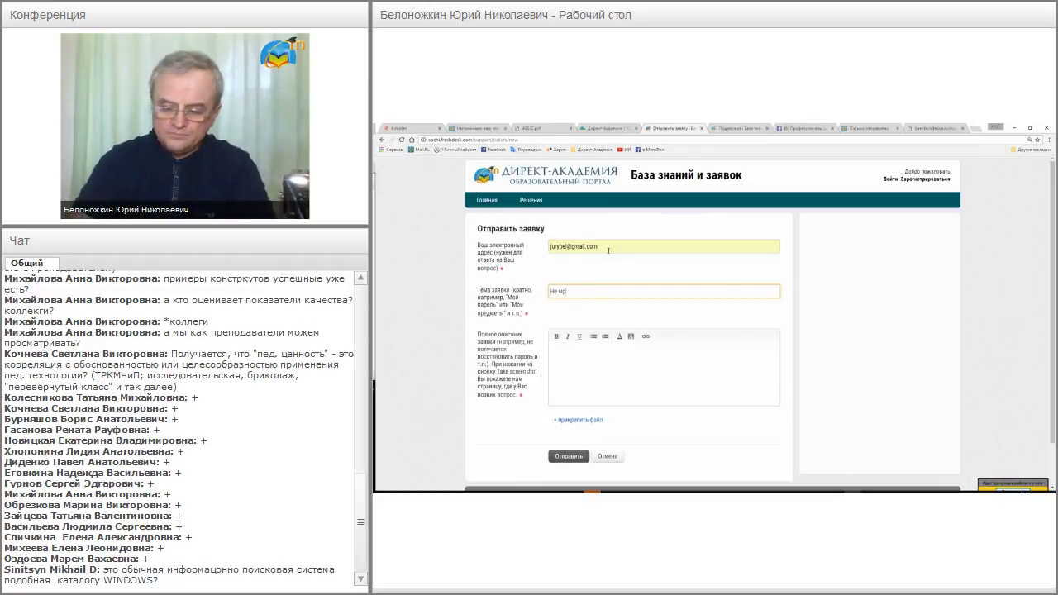
type("гу найт")
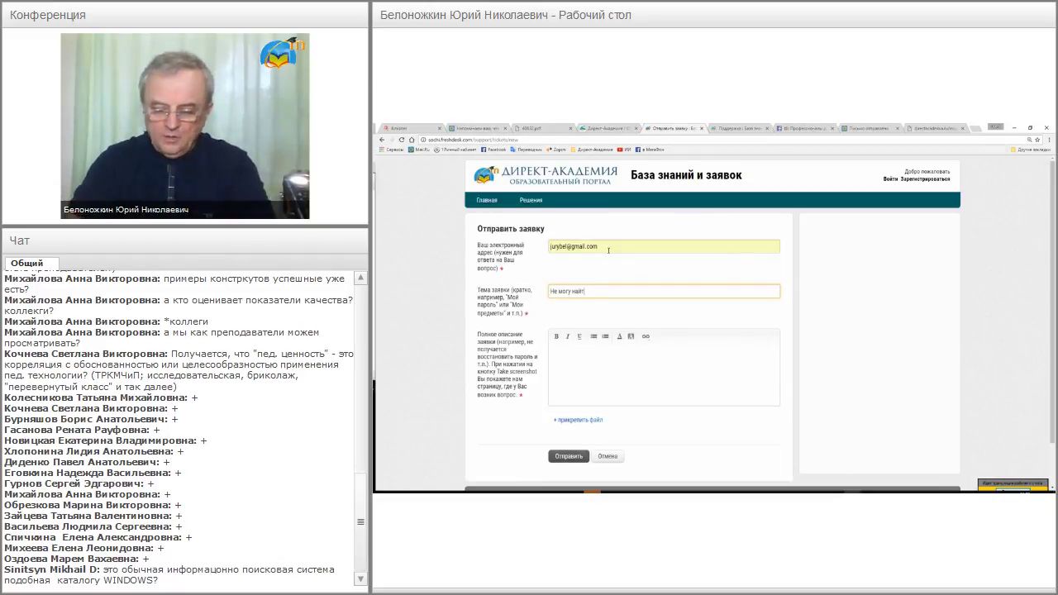
type("и материа")
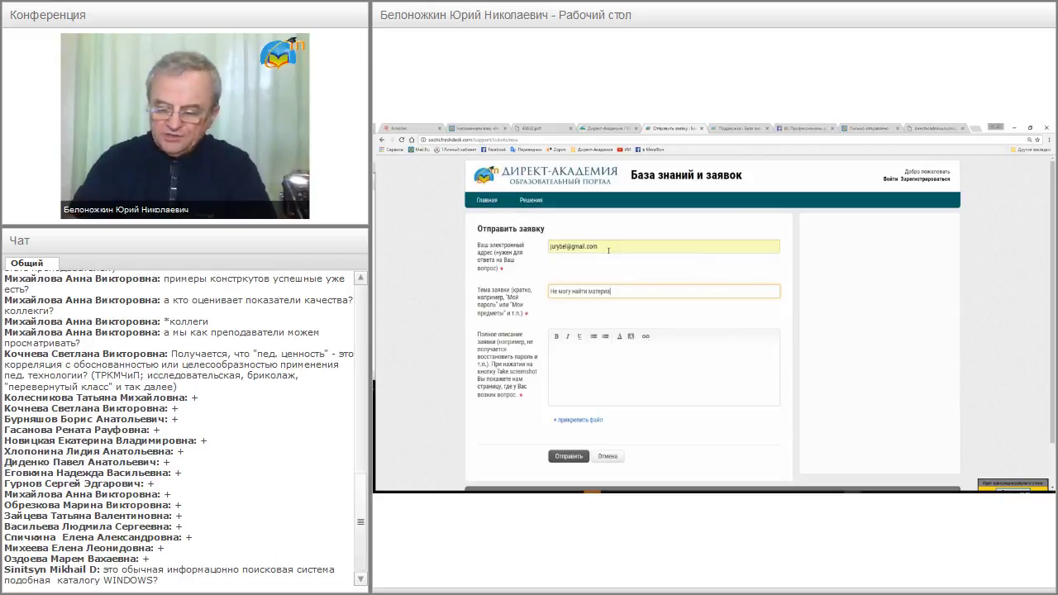
type("л")
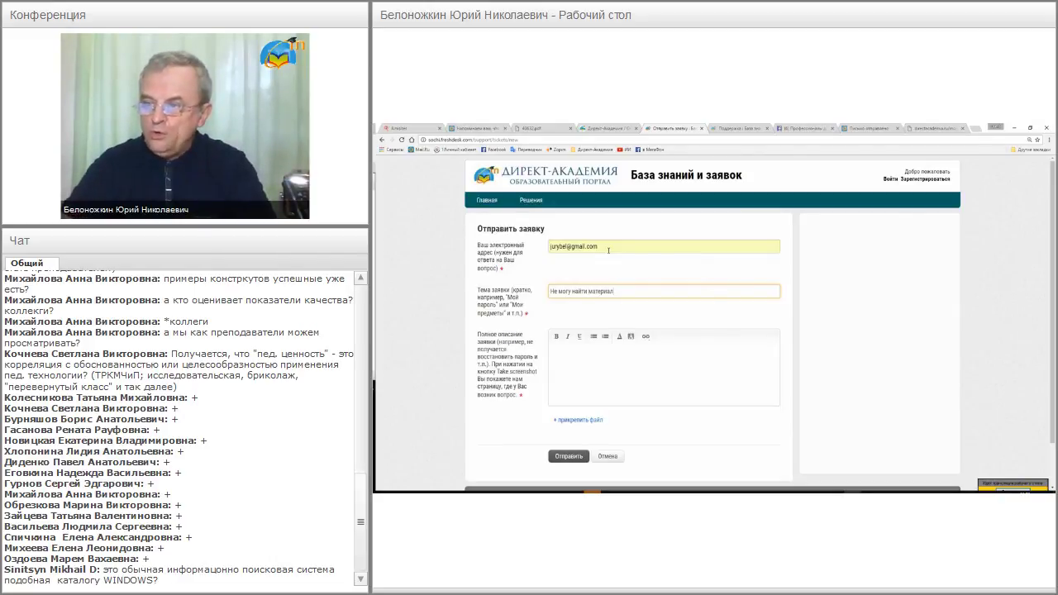
Step: Describe the request as "по методологии научного исследования" and submit it to the support service
left_click(578, 347)
type("по мотодологии")
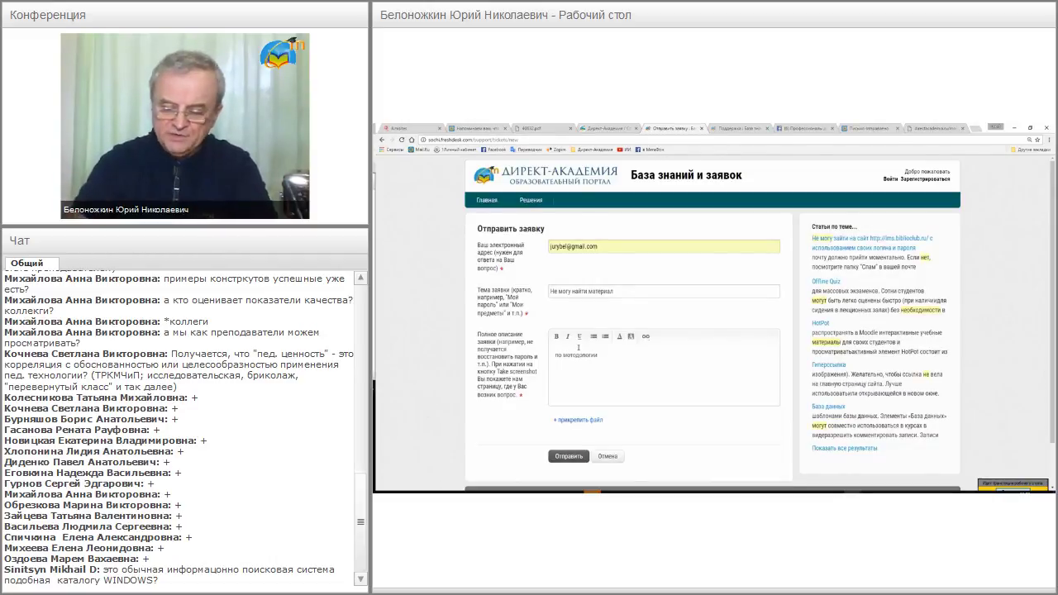
type(" научного")
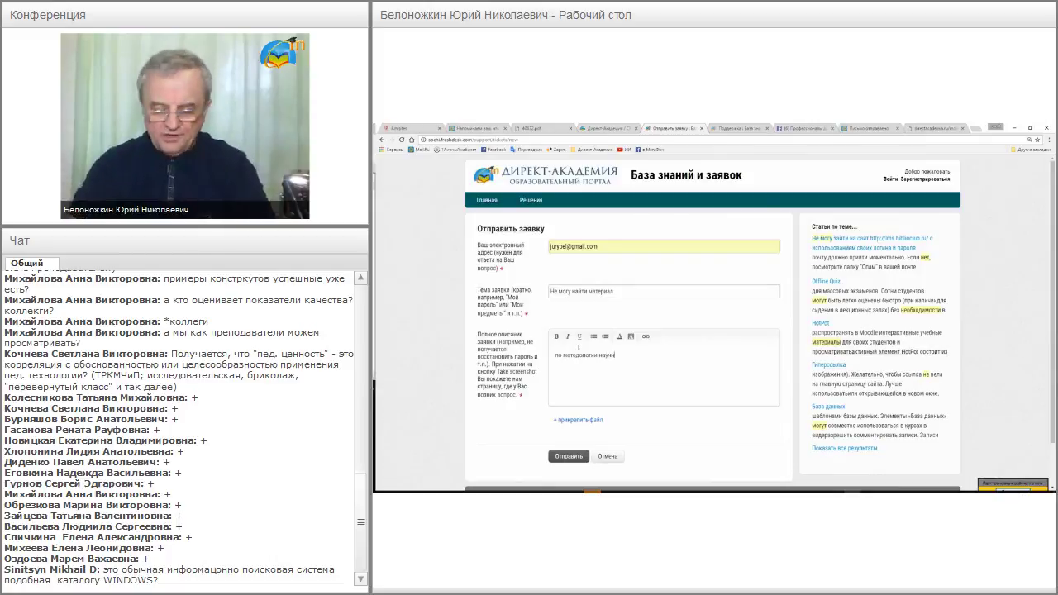
type(" исследовани")
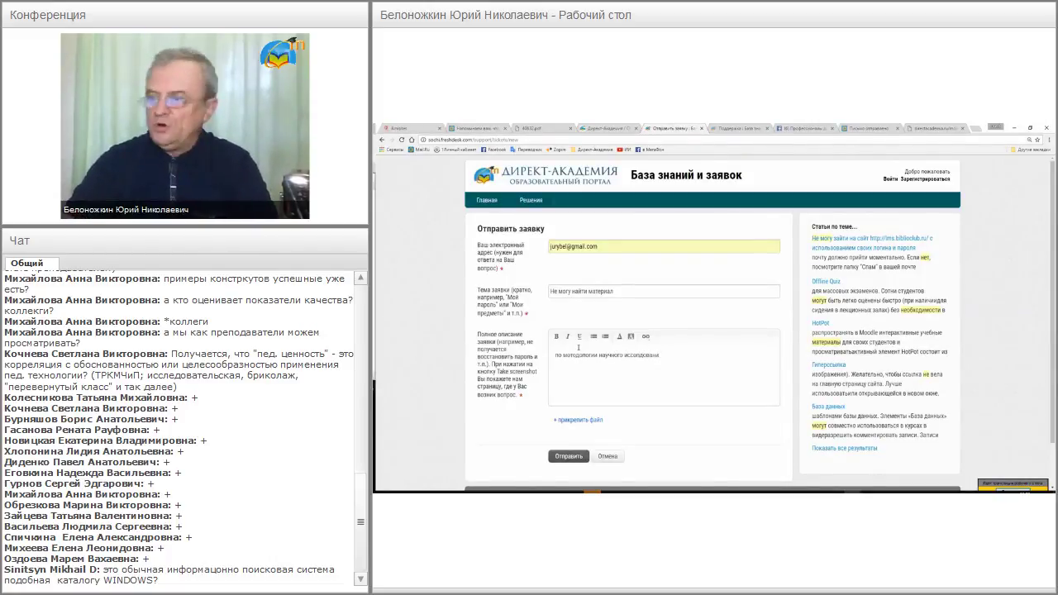
type("я")
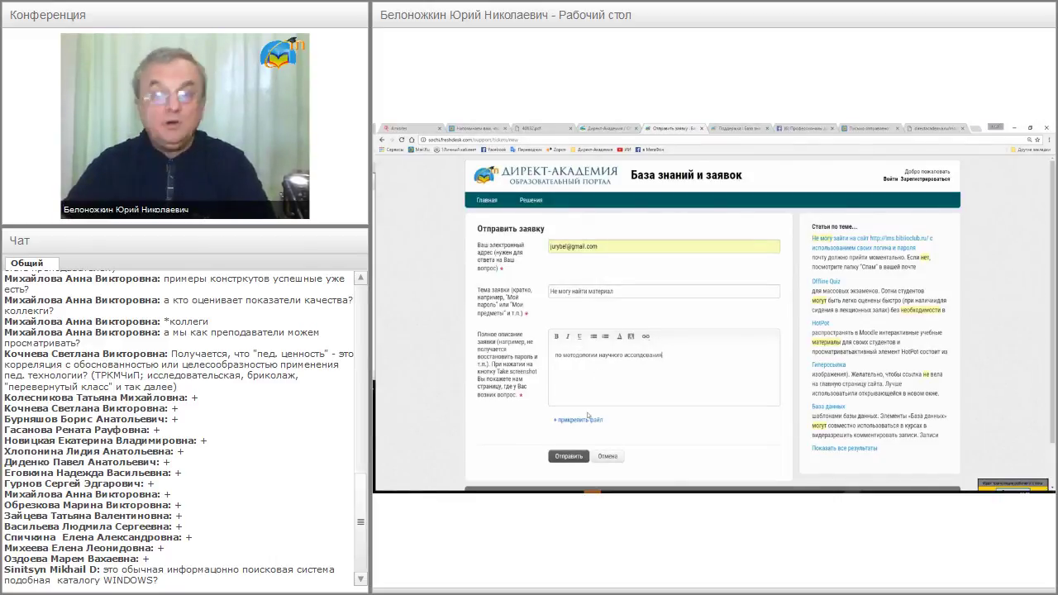
left_click(565, 456)
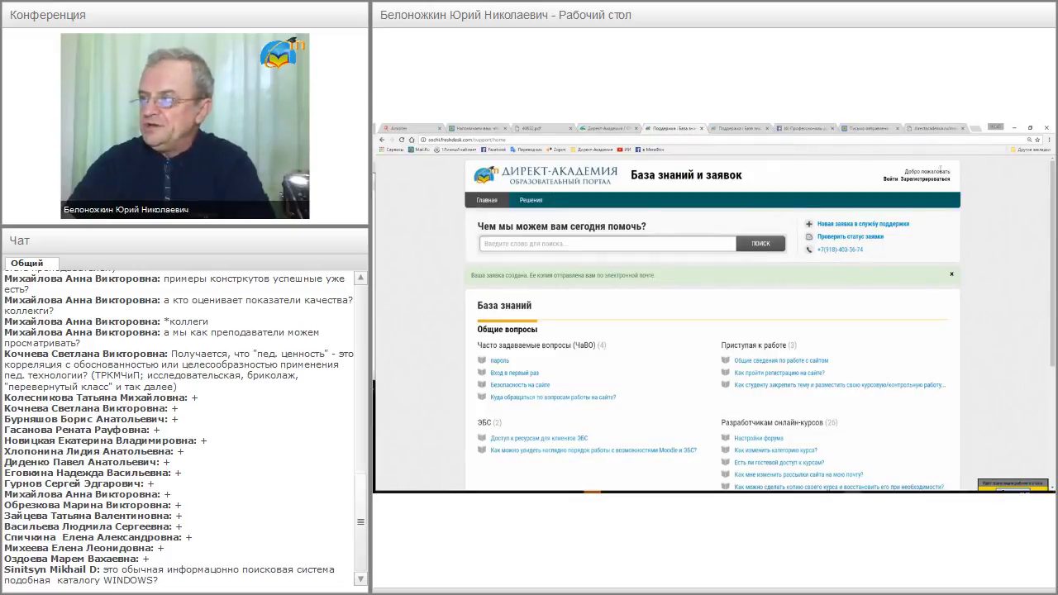
Step: Sign in to the support portal with the Facebook account and open the new request "Не могу найти материал"
left_click(890, 180)
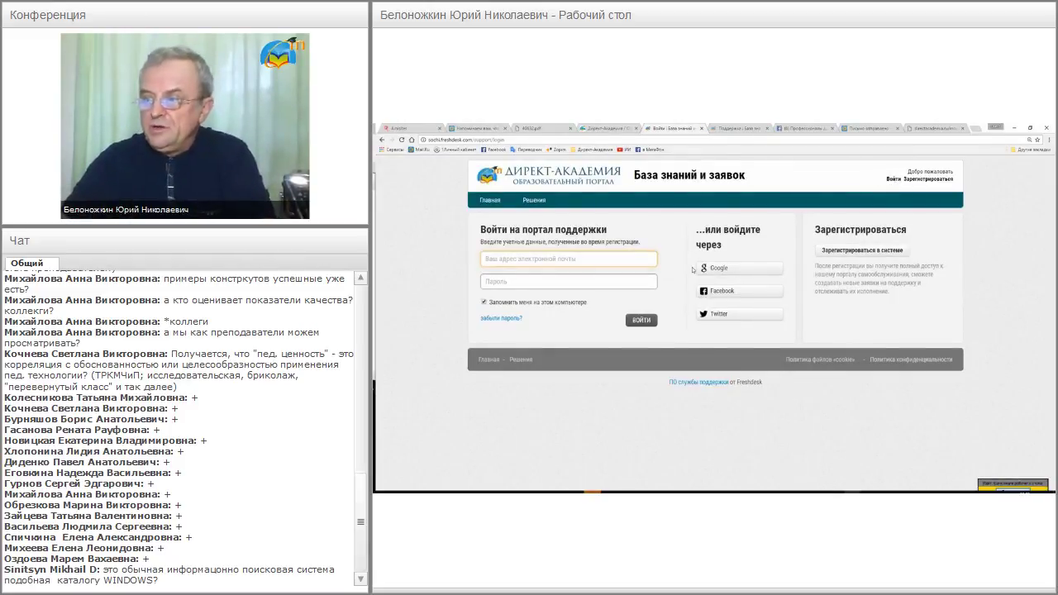
left_click(730, 292)
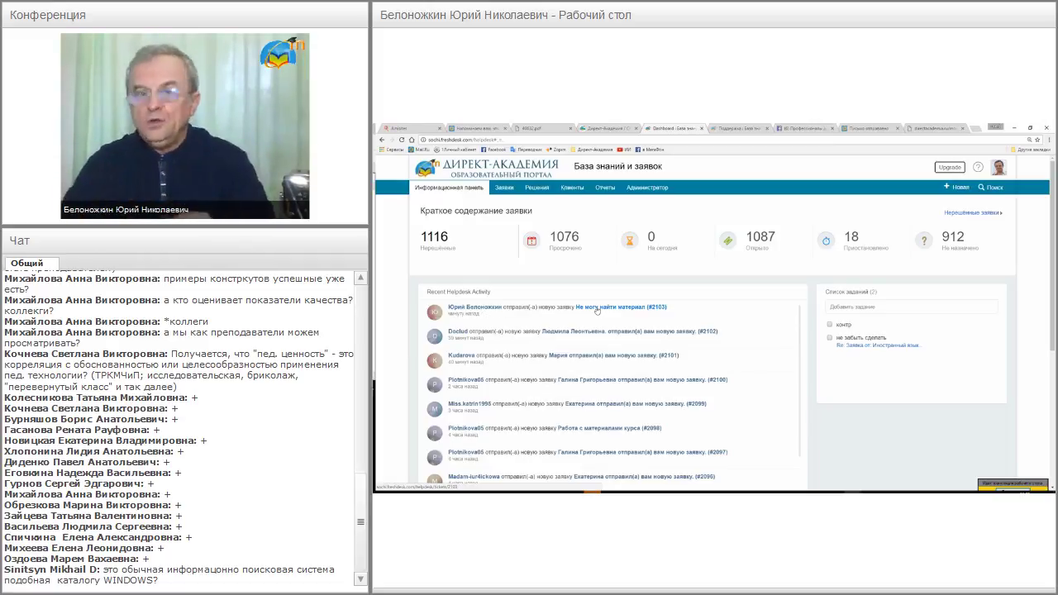
left_click(596, 307)
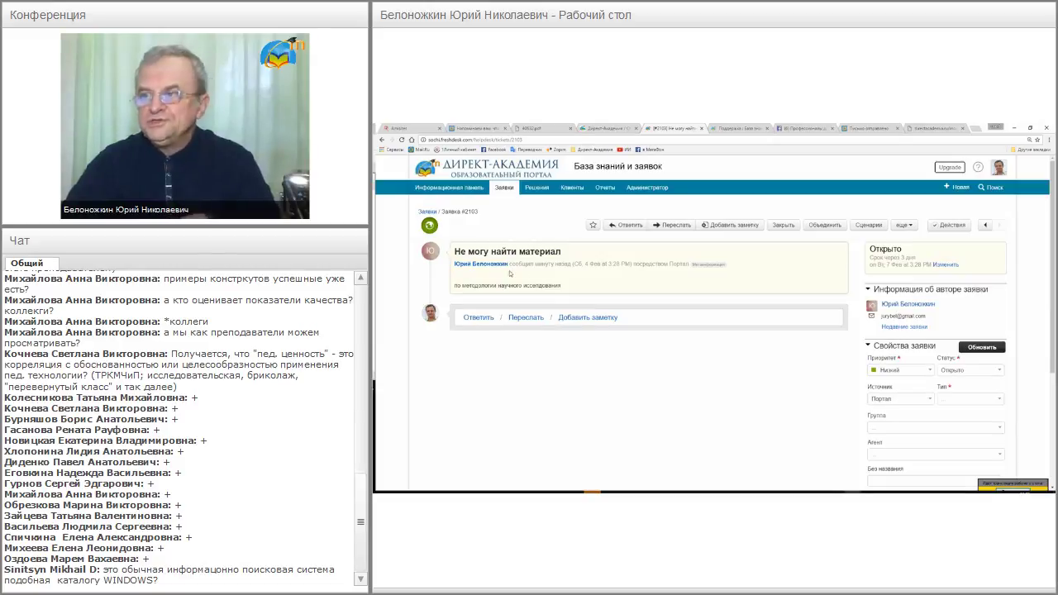
Step: Examine the prefilled reply to the request, including its greeting, and take a look at the Решения section
mouse_move(499, 268)
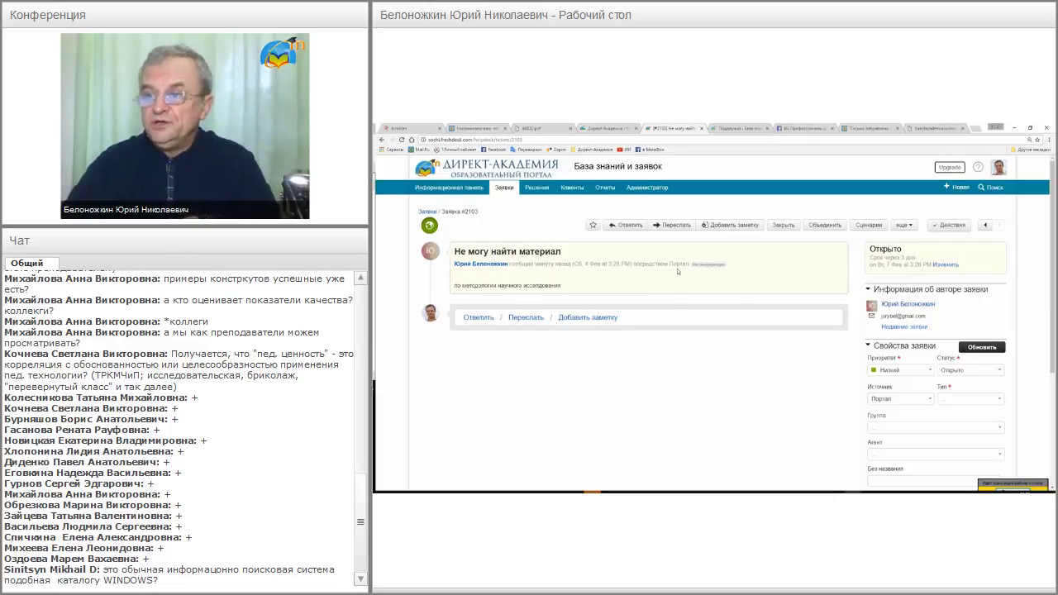
left_click(478, 318)
scroll(478, 318, "down", 2)
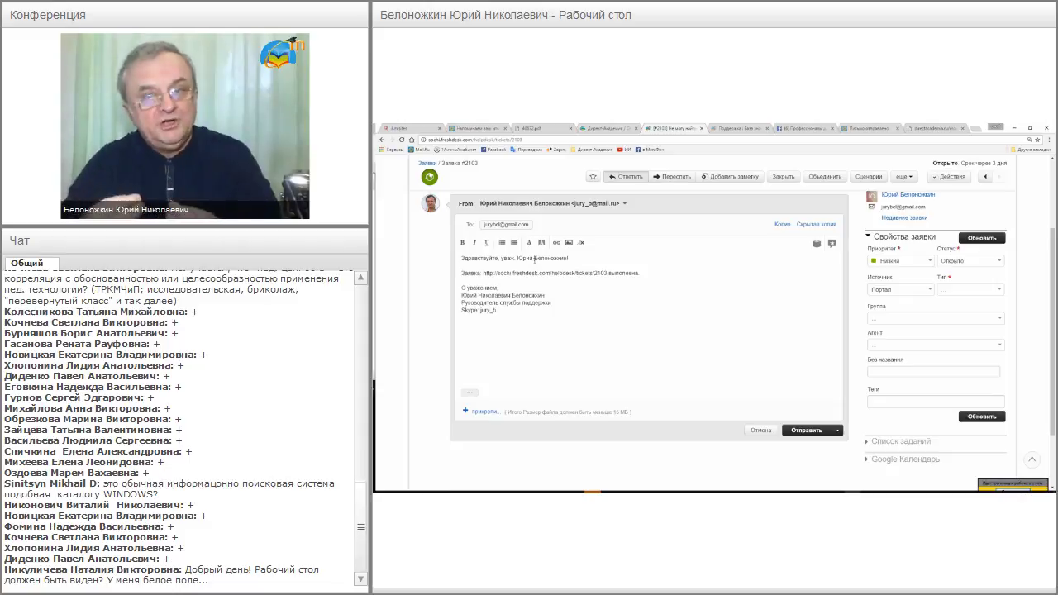
double_click(534, 260)
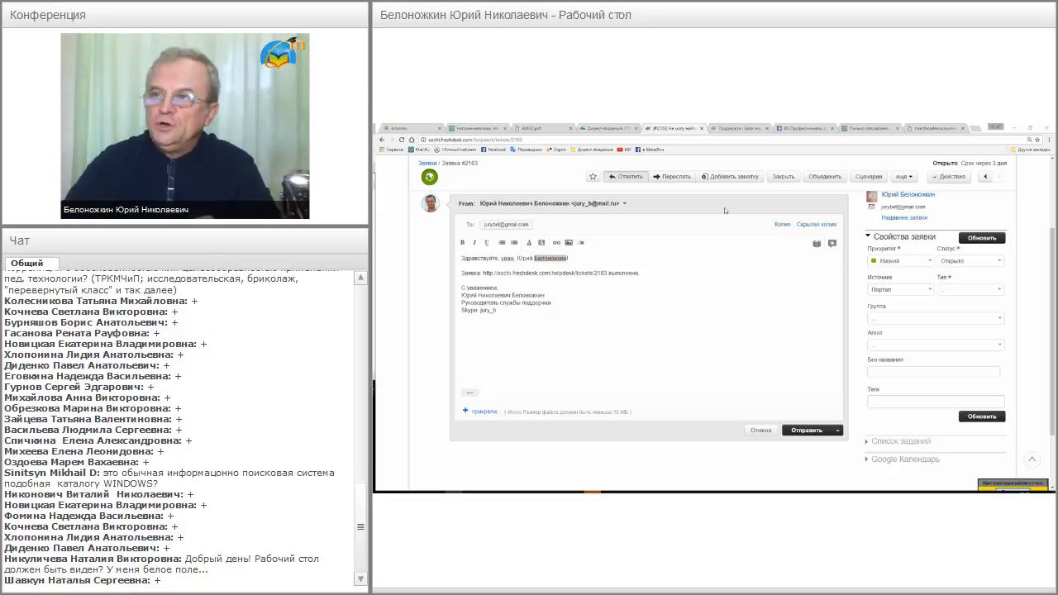
scroll(662, 219, "up", 3)
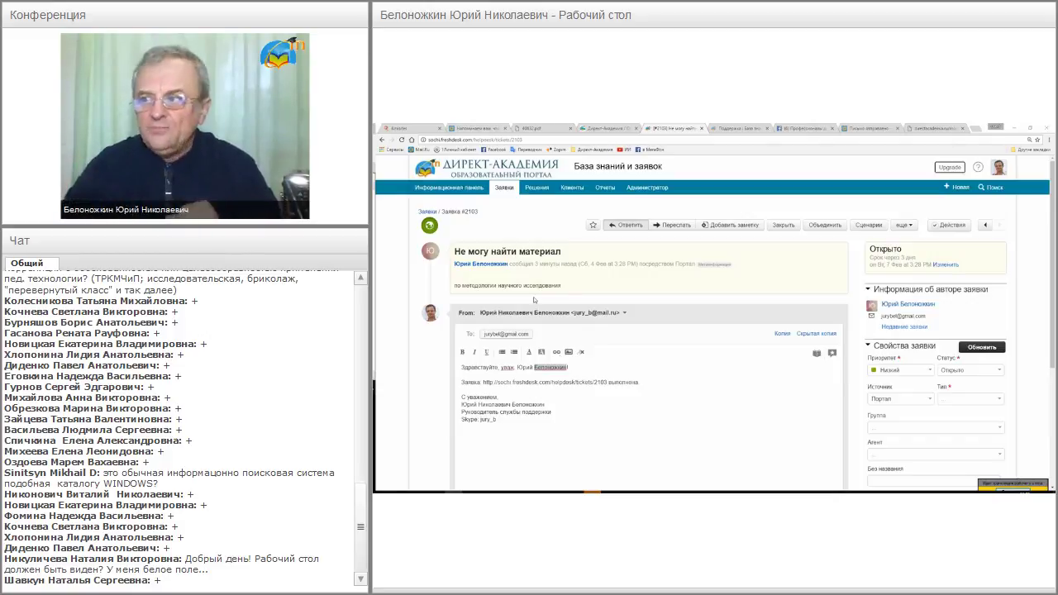
left_click(534, 191)
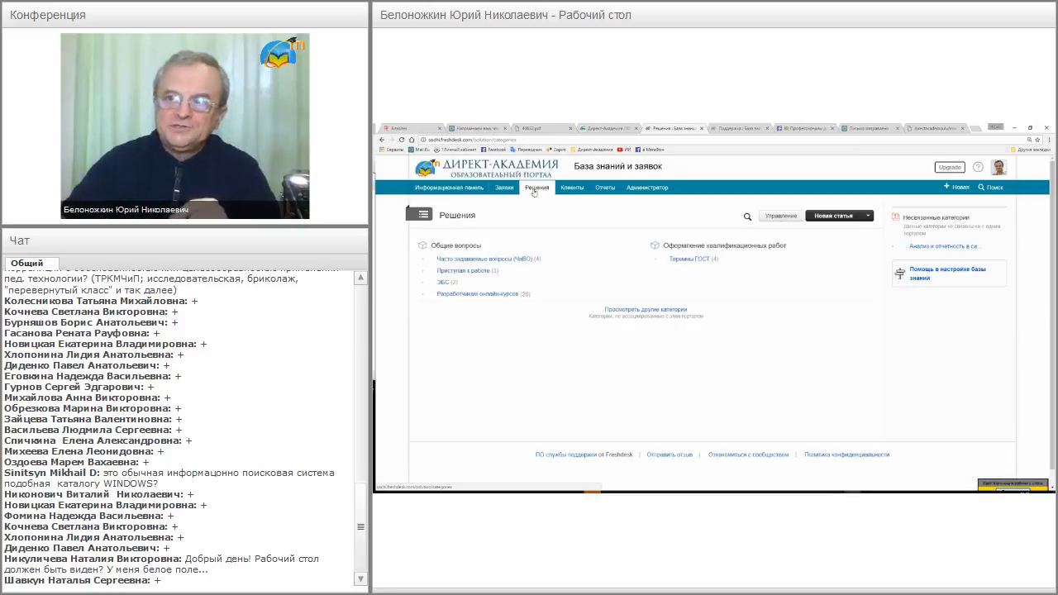
left_click(382, 141)
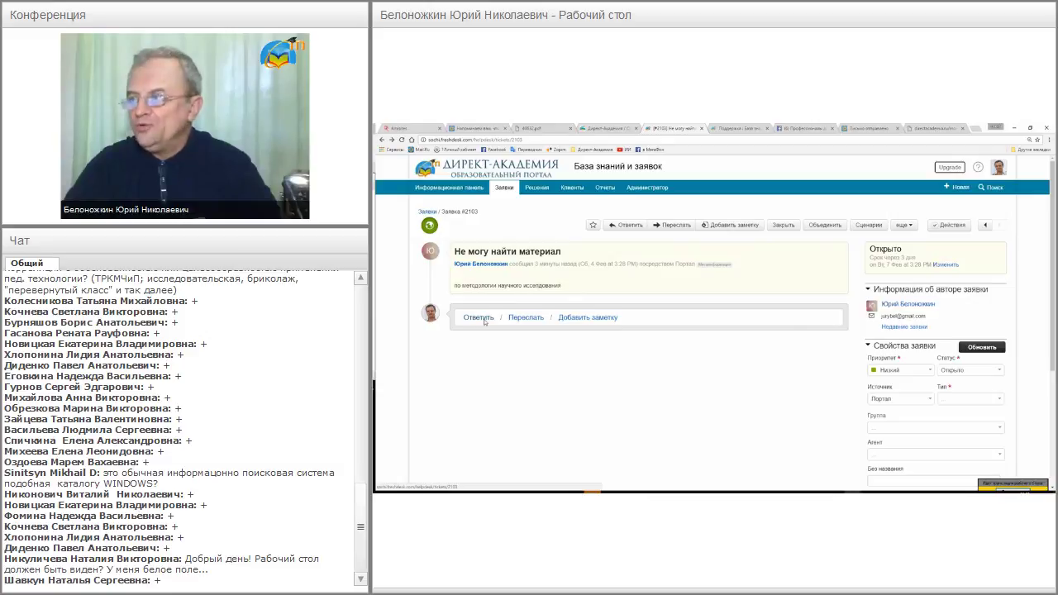
Step: Start a reply to the request and insert the canned response "Как студенту ОЧНОЙ/ЗАОЧНОЙ формы обучения" into its text
left_click(478, 318)
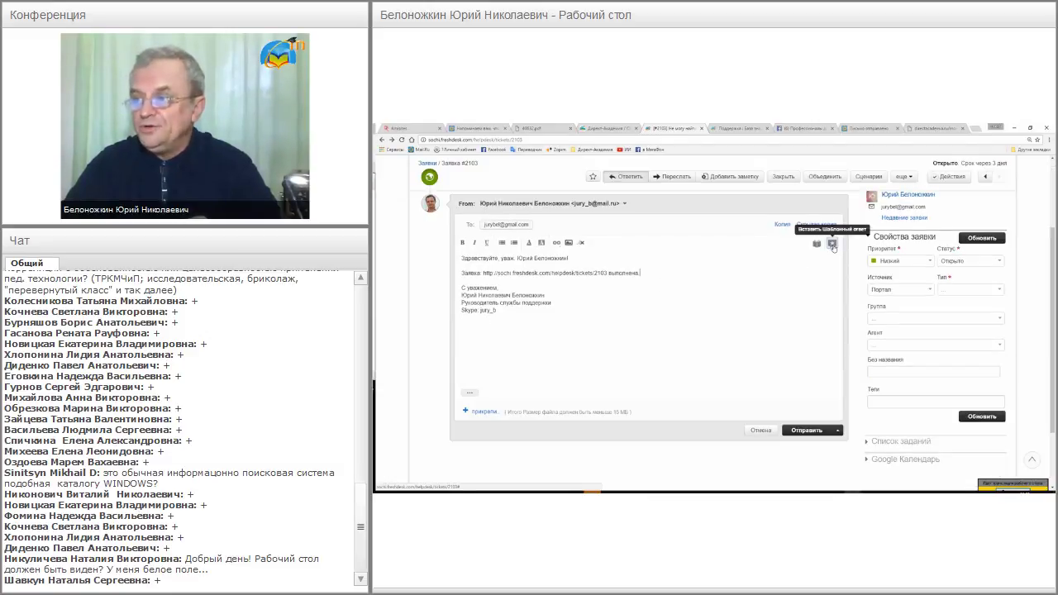
left_click(832, 244)
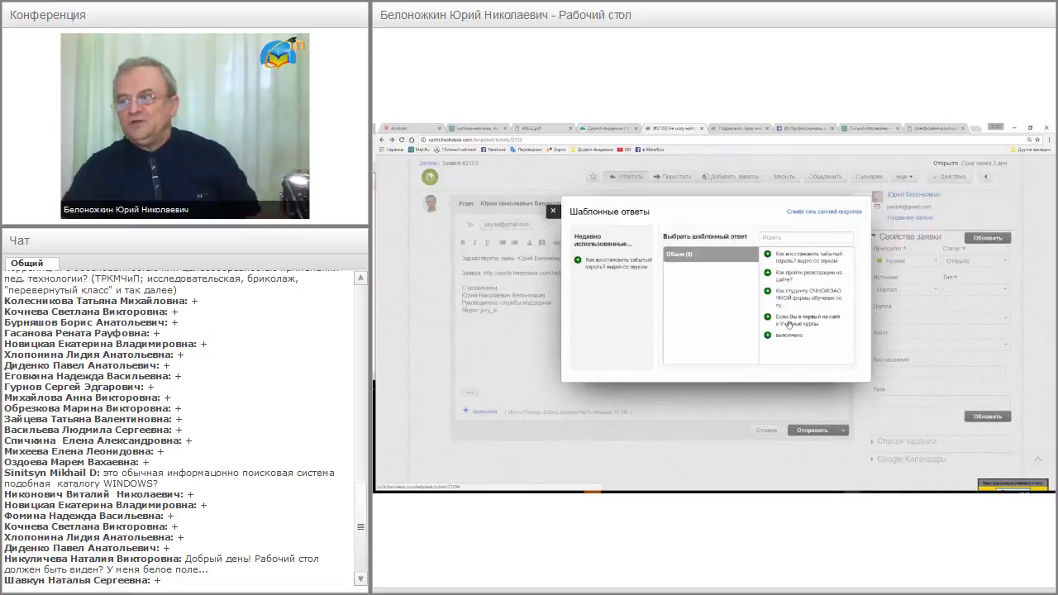
mouse_move(789, 325)
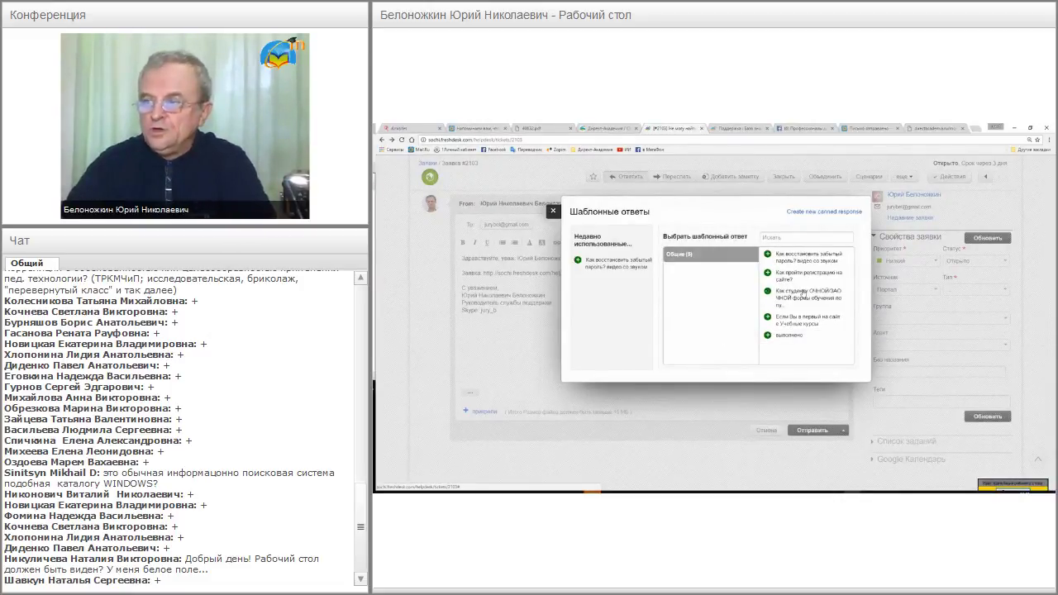
left_click(802, 293)
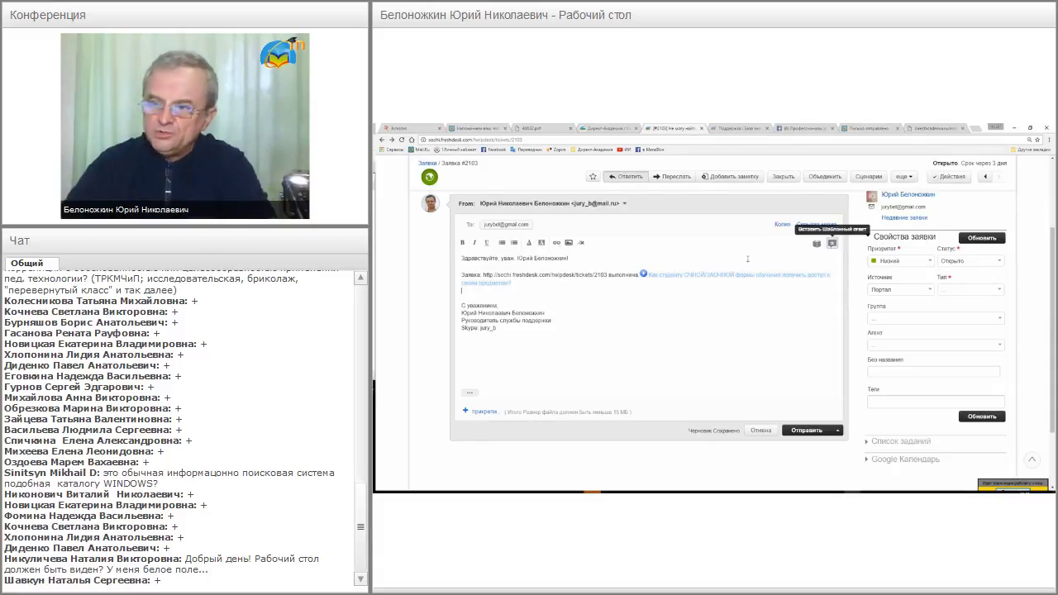
scroll(652, 286, "up", 3)
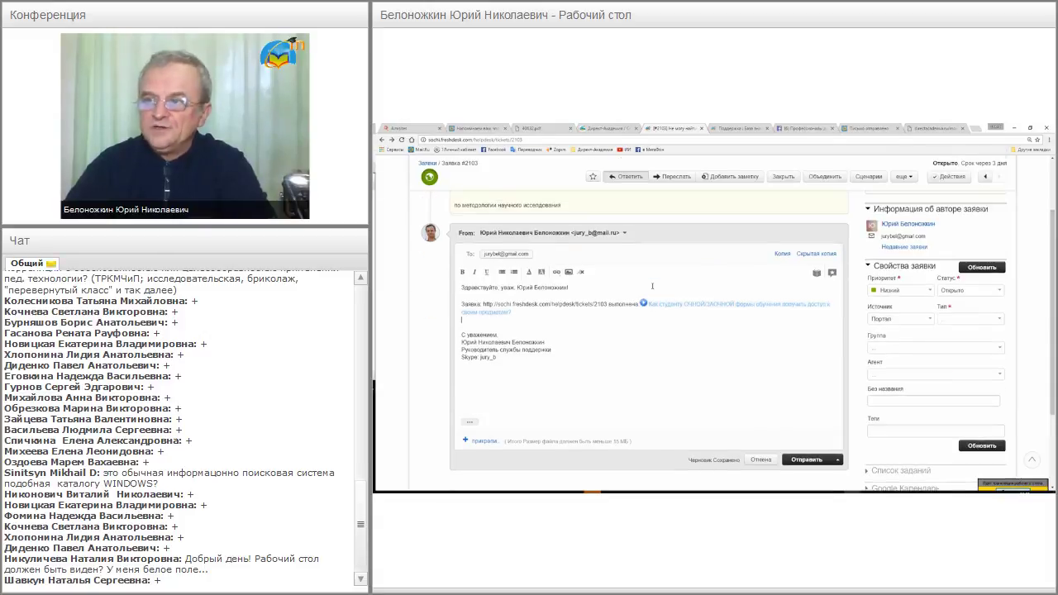
Step: Switch to the Решения section and sign out of the support portal
left_click(537, 188)
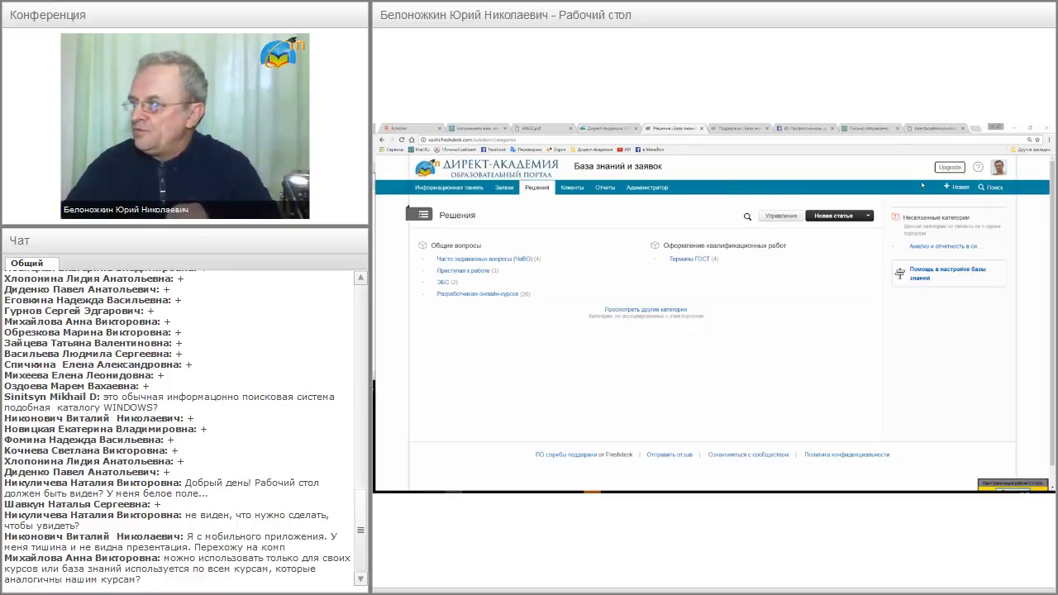
left_click(1003, 171)
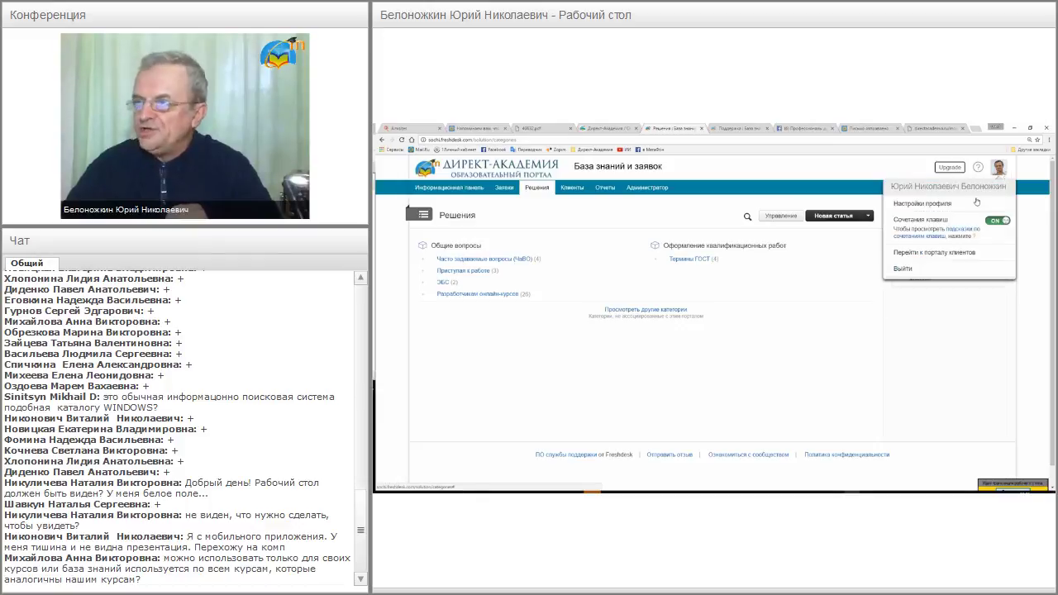
left_click(901, 271)
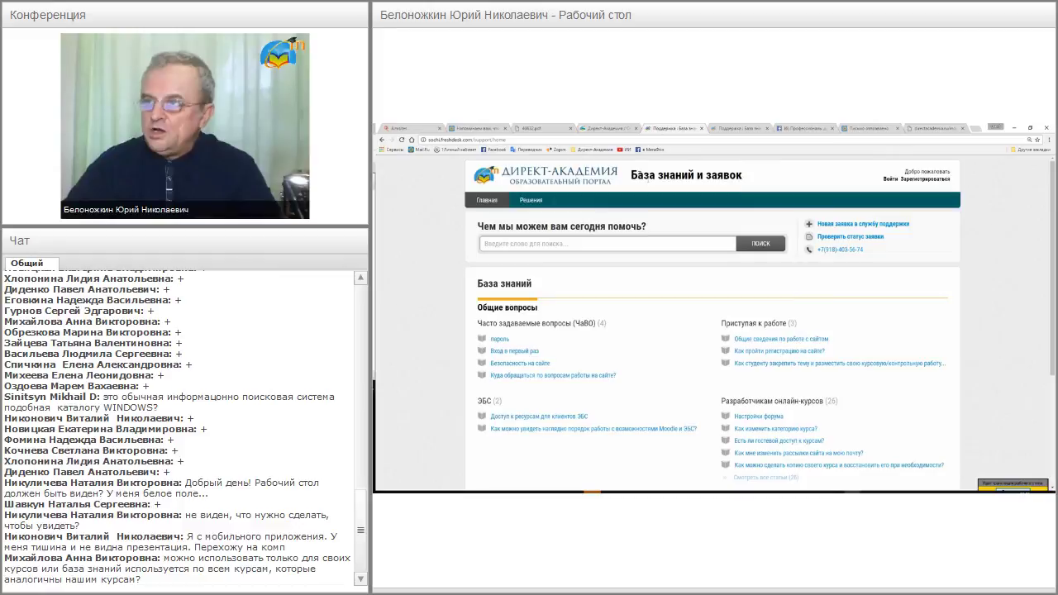
left_click(568, 140)
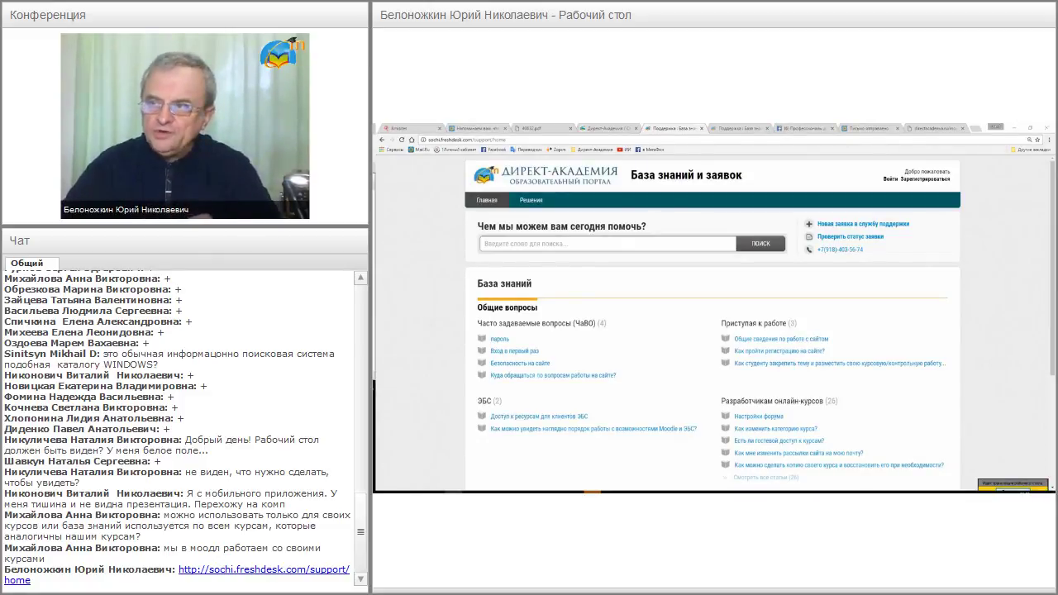
left_click(569, 245)
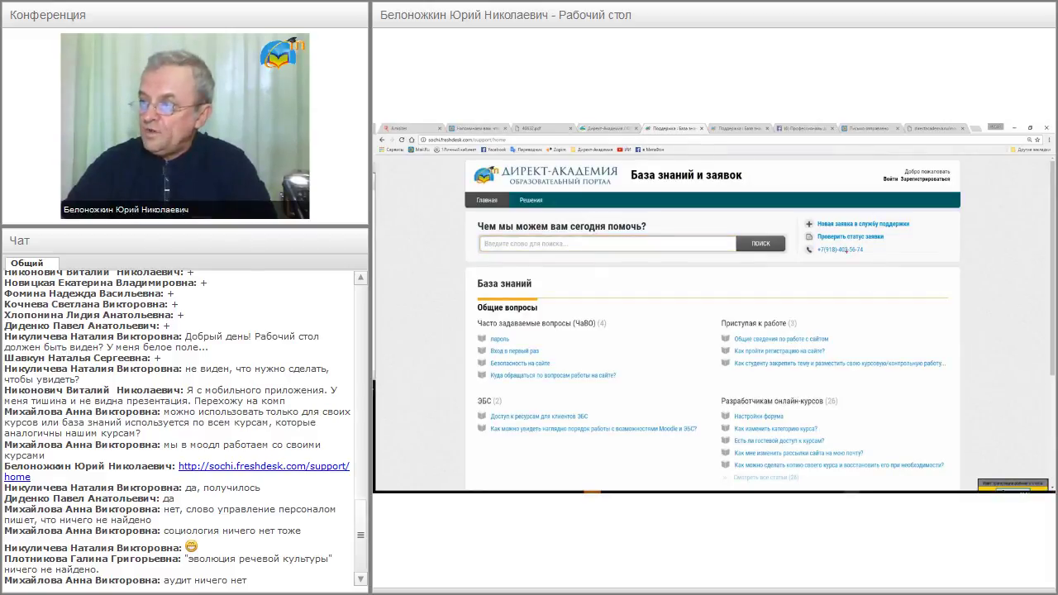
left_click_drag(798, 218, 830, 228)
key("Escape")
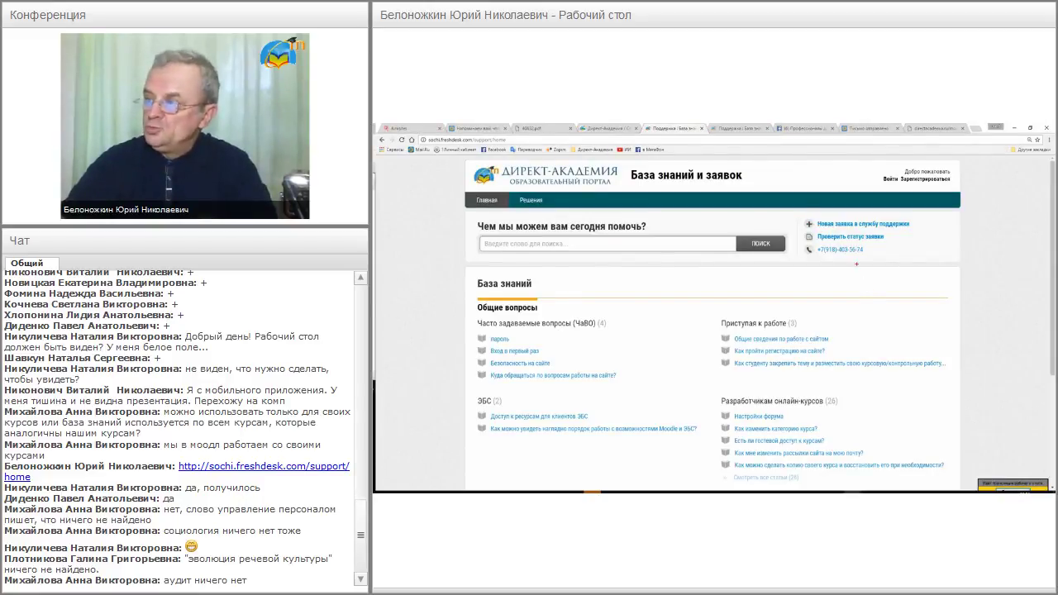
mouse_move(795, 216)
left_mouse_down()
mouse_move(846, 232)
mouse_move(915, 231)
left_mouse_up()
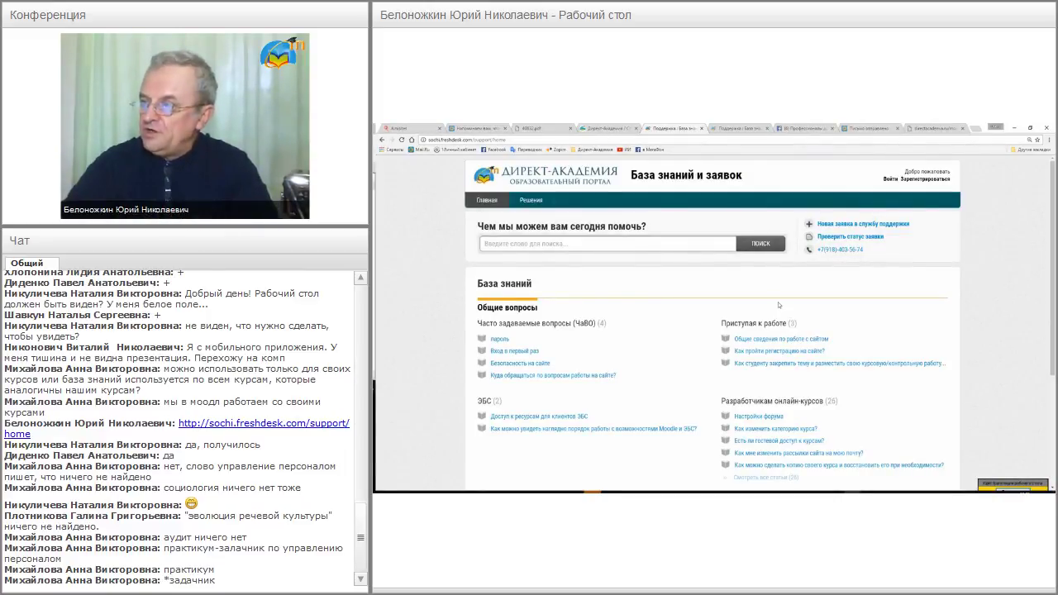
Step: Open a new support request form and go through its e-mail, subject and full description fields
left_click(856, 227)
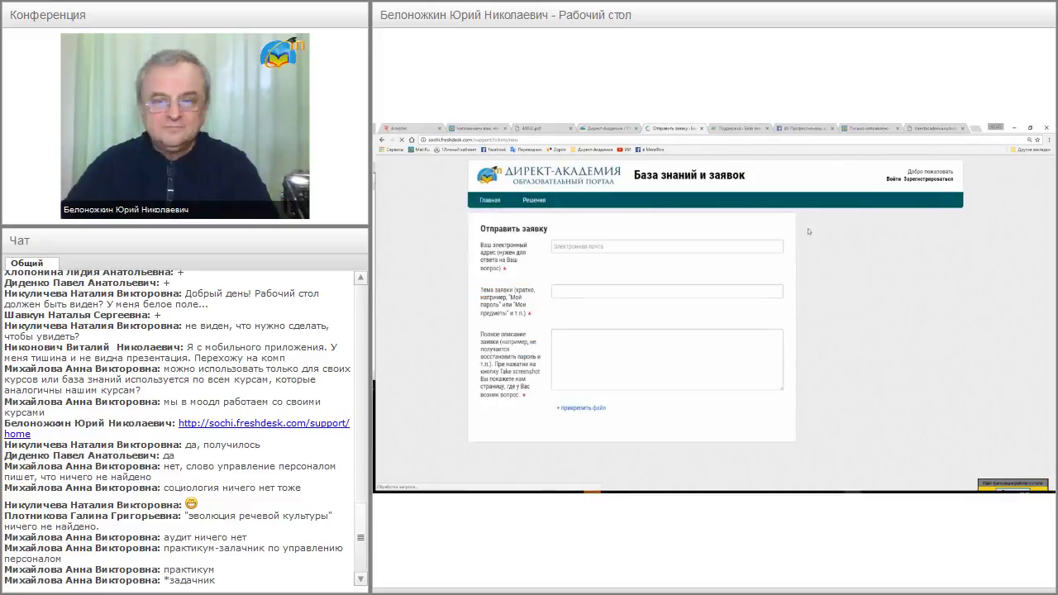
left_click(596, 246)
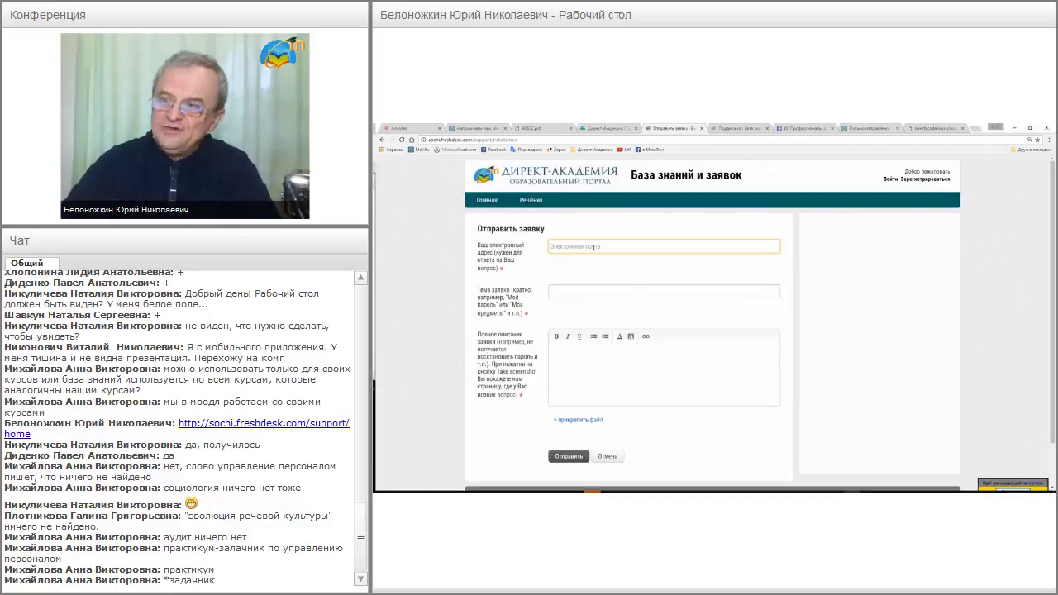
left_click(569, 292)
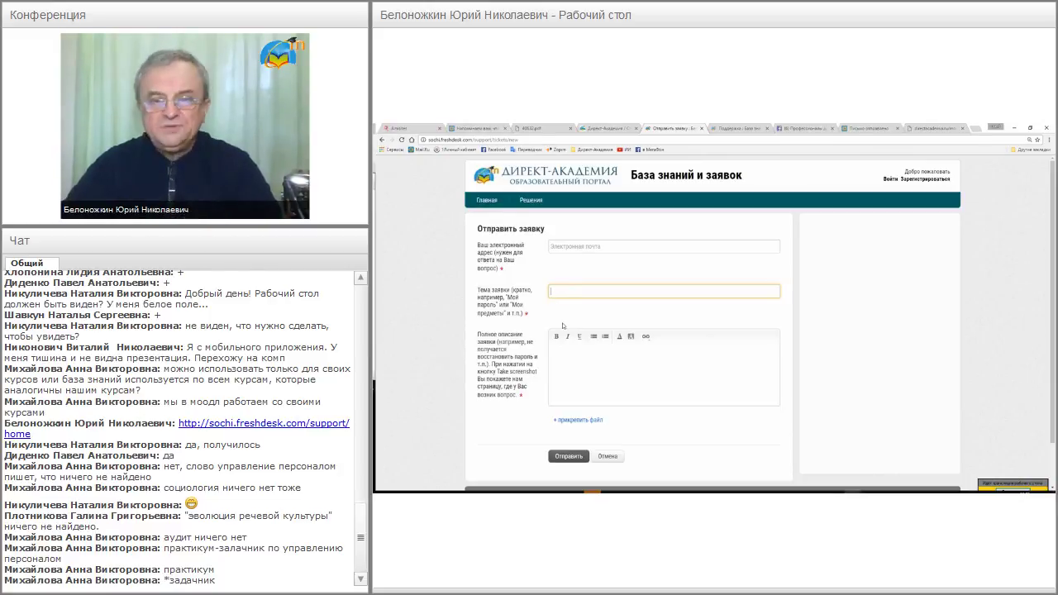
left_click(555, 352)
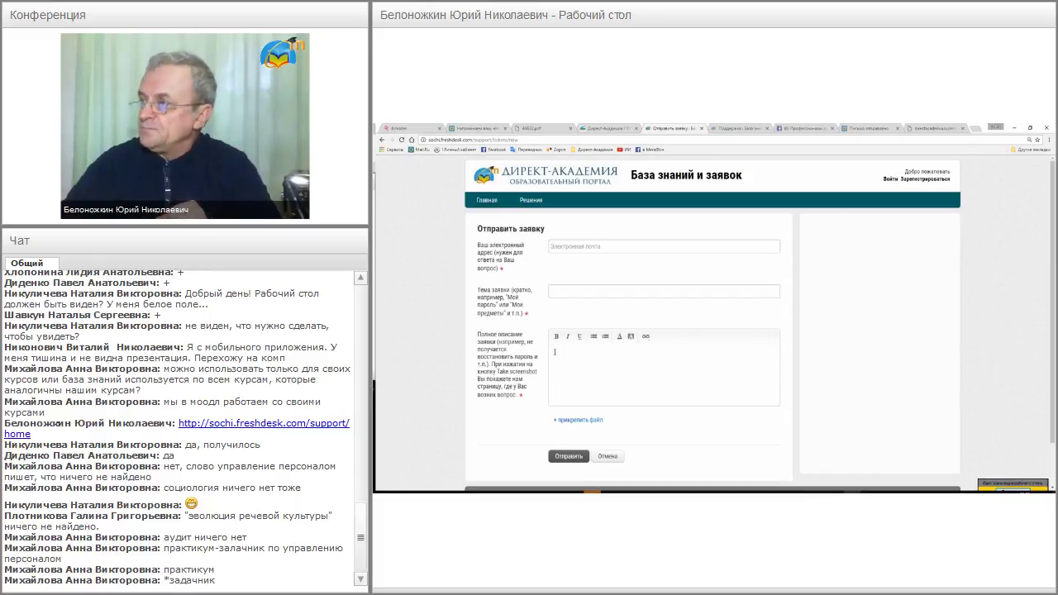
Step: Sign in to the support portal with the Facebook account and refresh the recent helpdesk activity on the dashboard
left_click(889, 179)
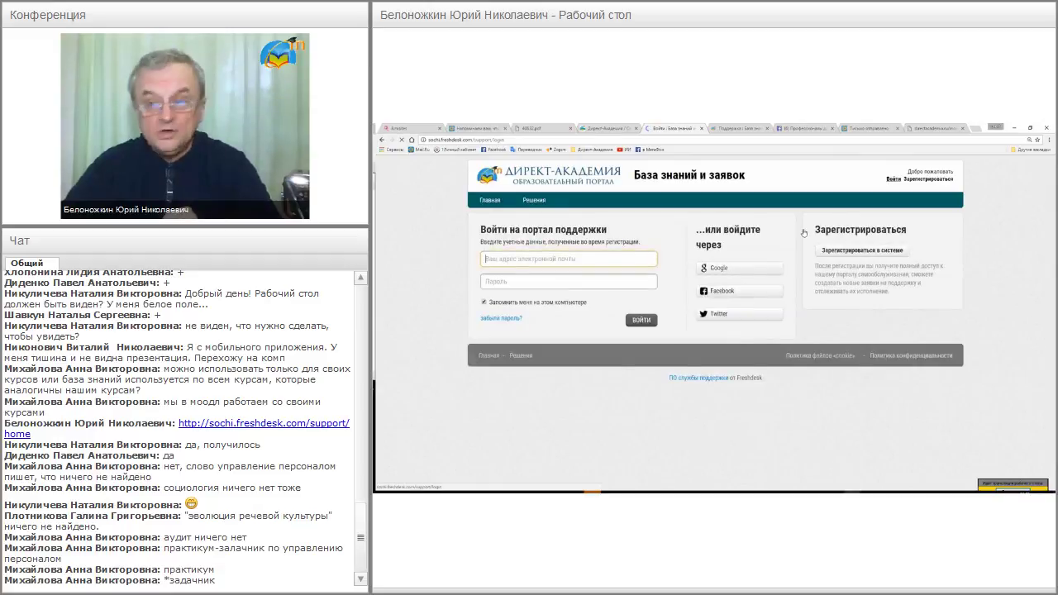
left_click(719, 293)
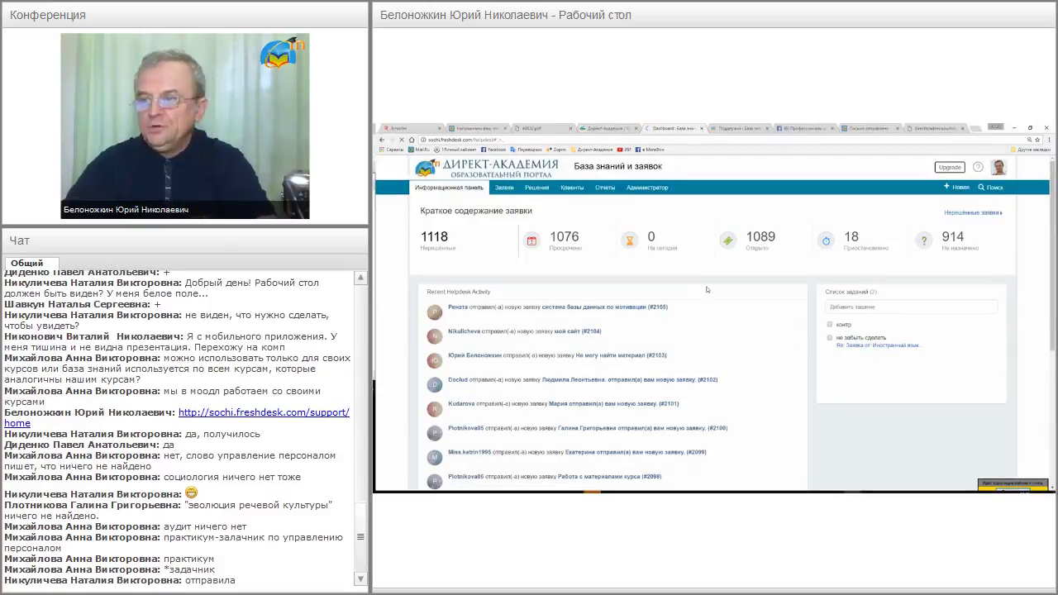
scroll(706, 290, "down", 3)
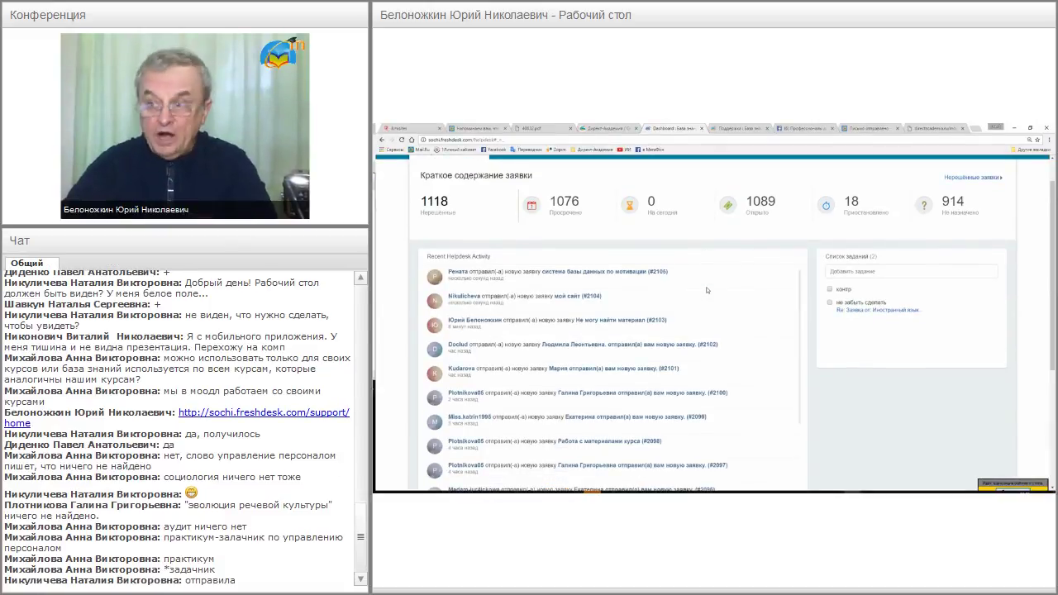
scroll(706, 289, "up", 2)
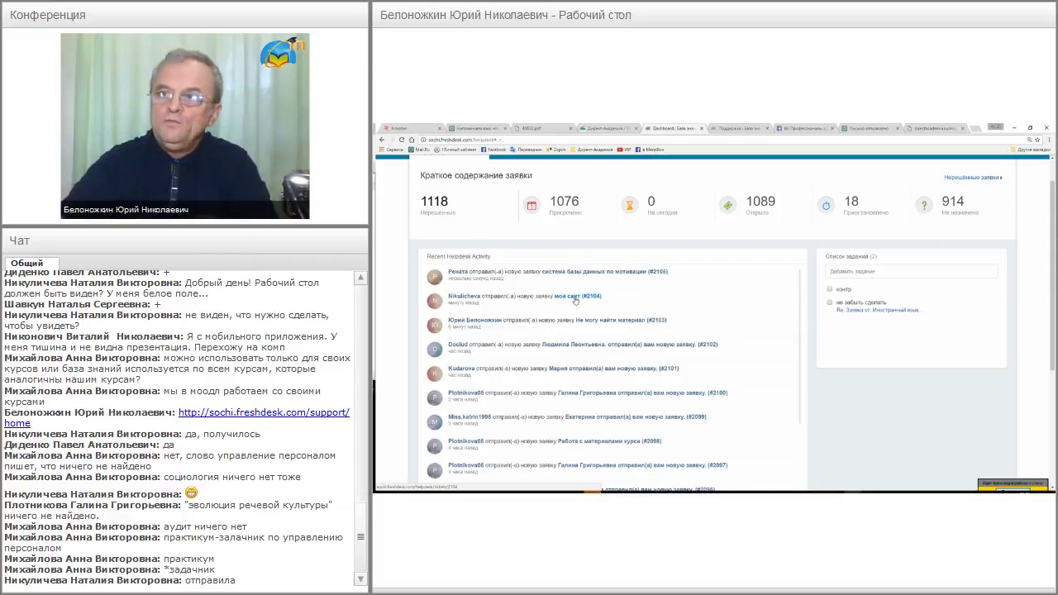
left_click(402, 139)
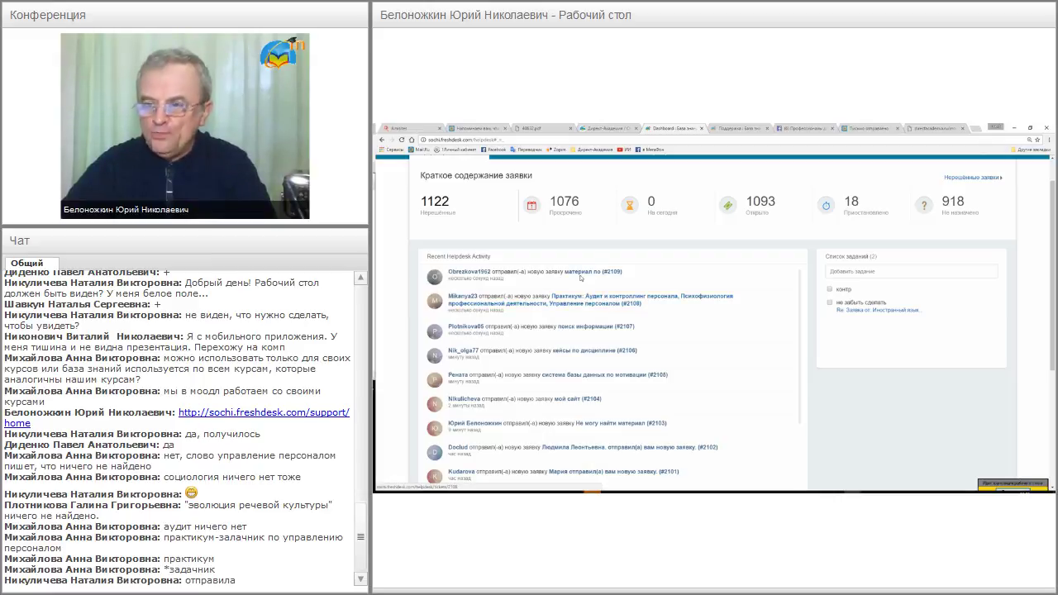
Step: Open the contact page of the author of the request "мой сайт" and open that request from the contact's recent requests
right_click(484, 370)
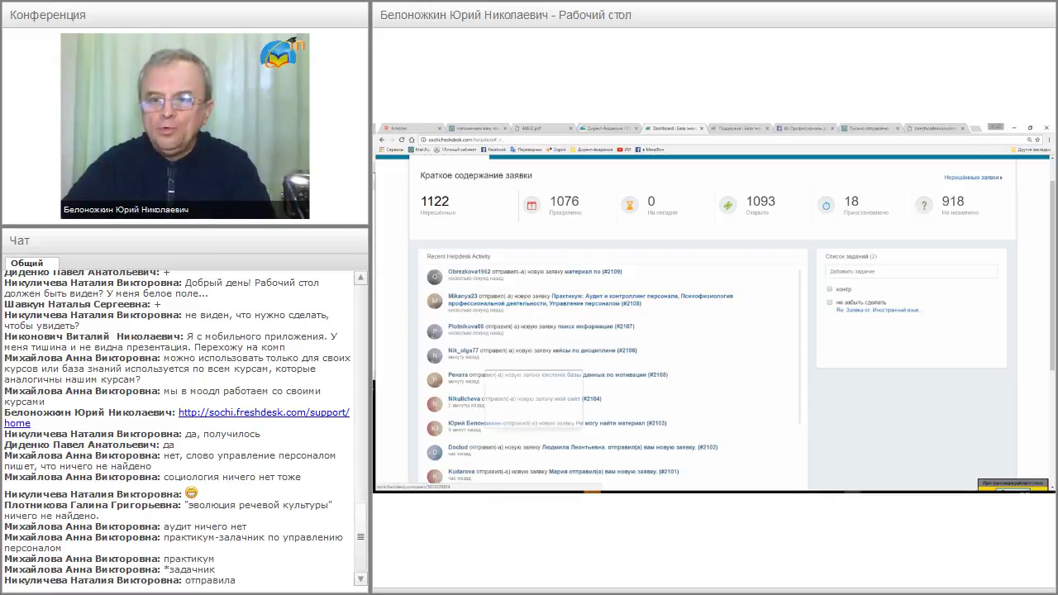
key("Escape")
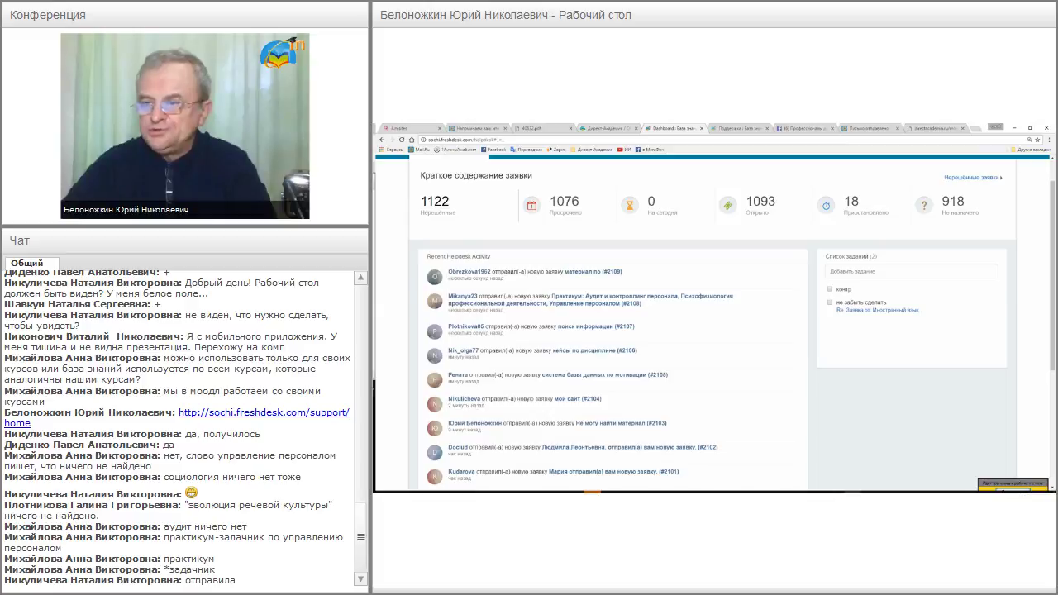
left_click(461, 399)
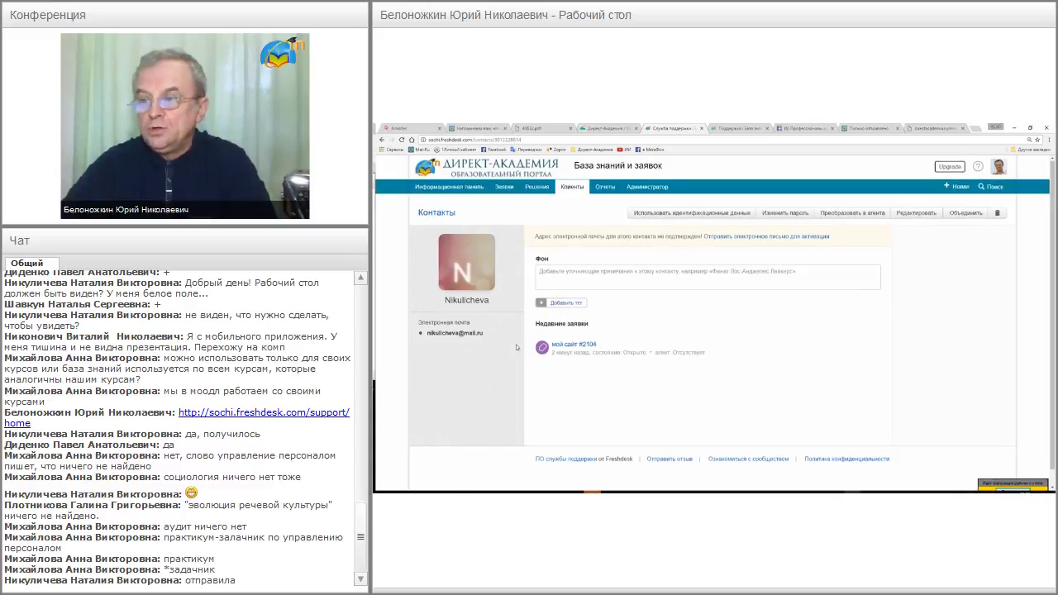
scroll(529, 341, "down", 1)
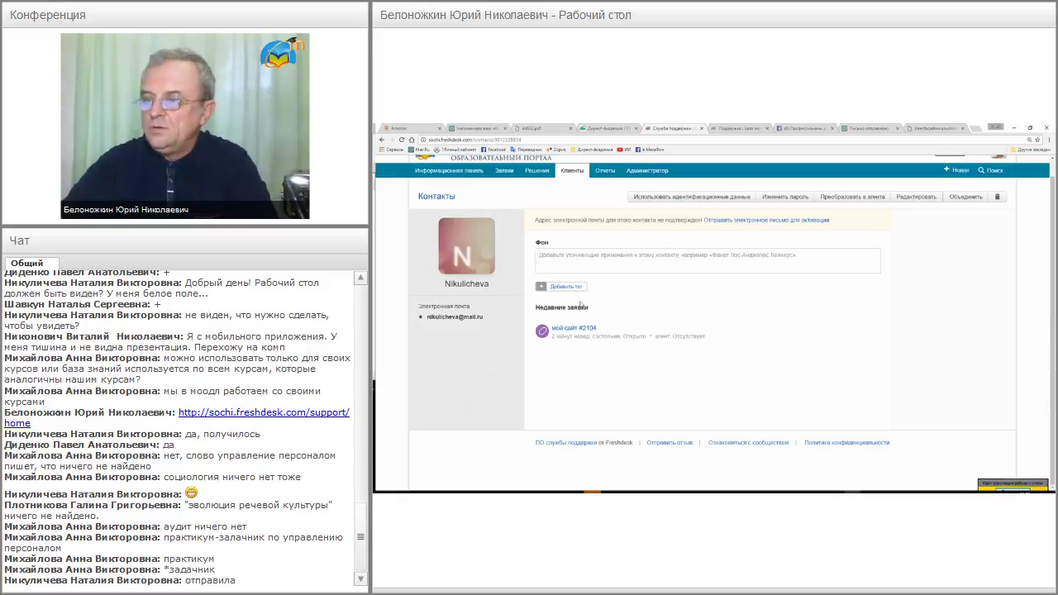
left_click(570, 328)
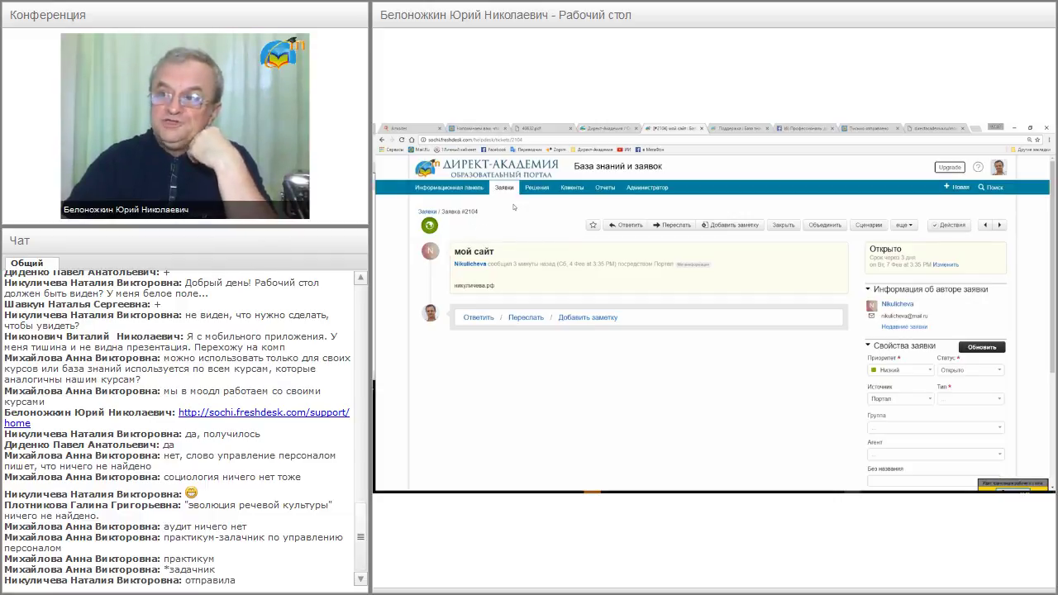
Step: Go from the request "мой сайт" to the Решения section
left_click(540, 188)
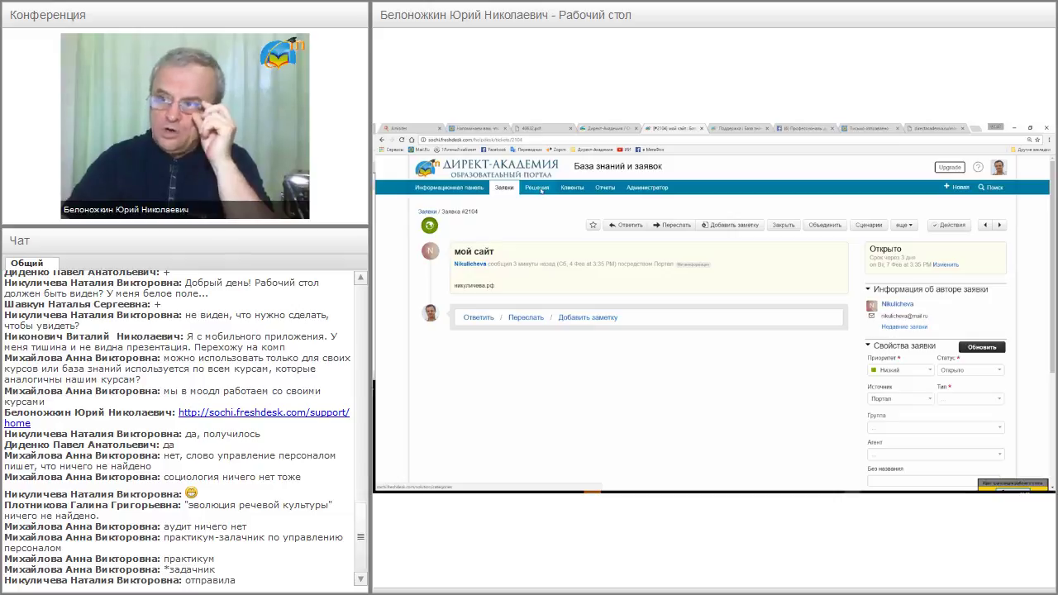